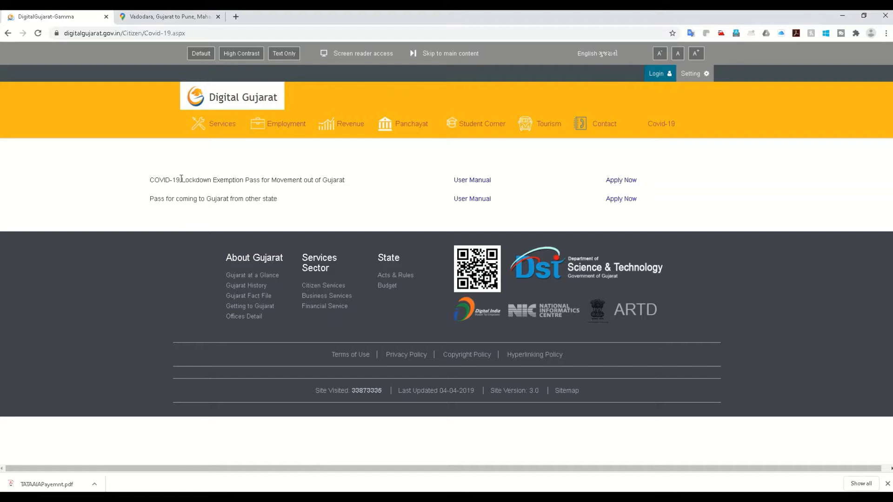
left_click_drag(153, 181, 351, 185)
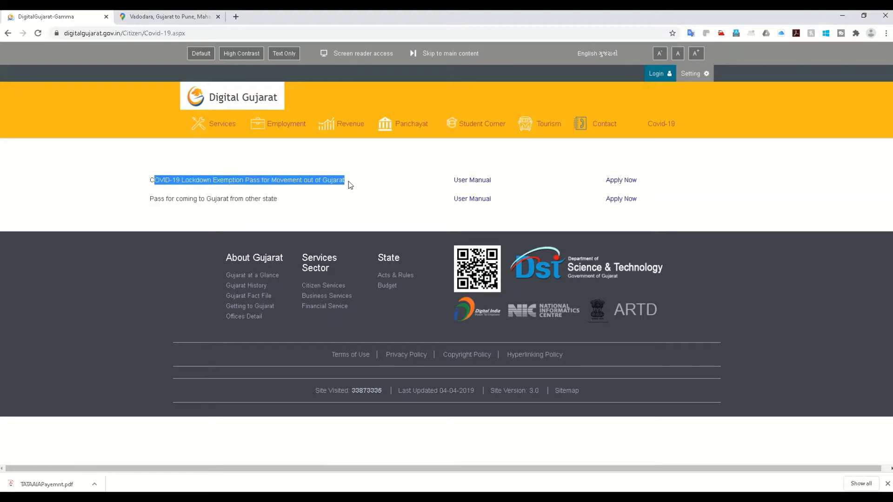
left_click(350, 185)
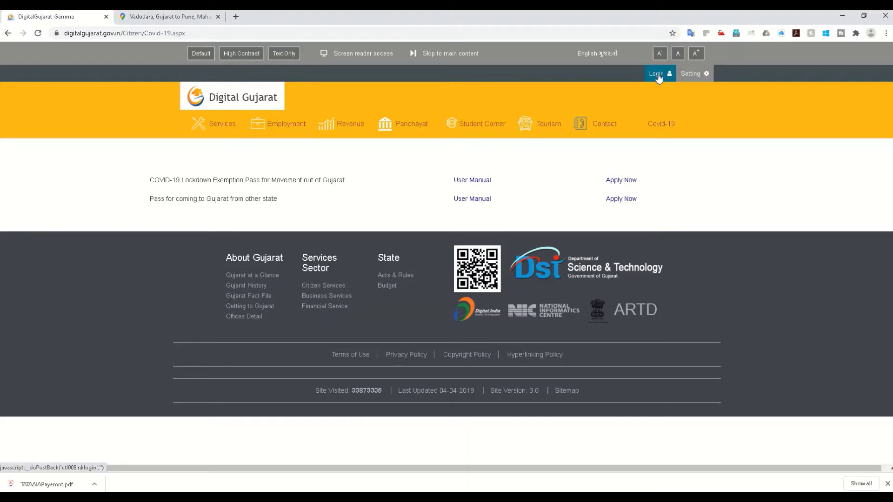
Start the out-of-Gujarat pass application, view the new registration form, then return to Citizen Login
left_click(620, 181)
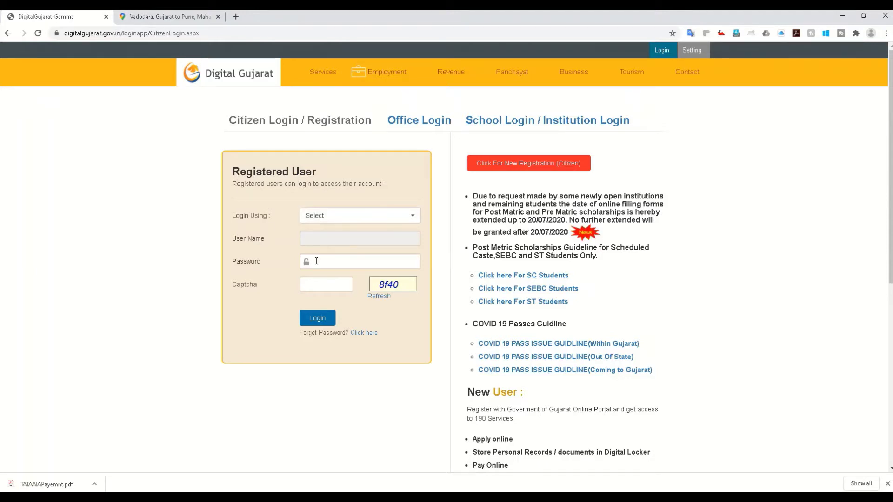
left_click(516, 165)
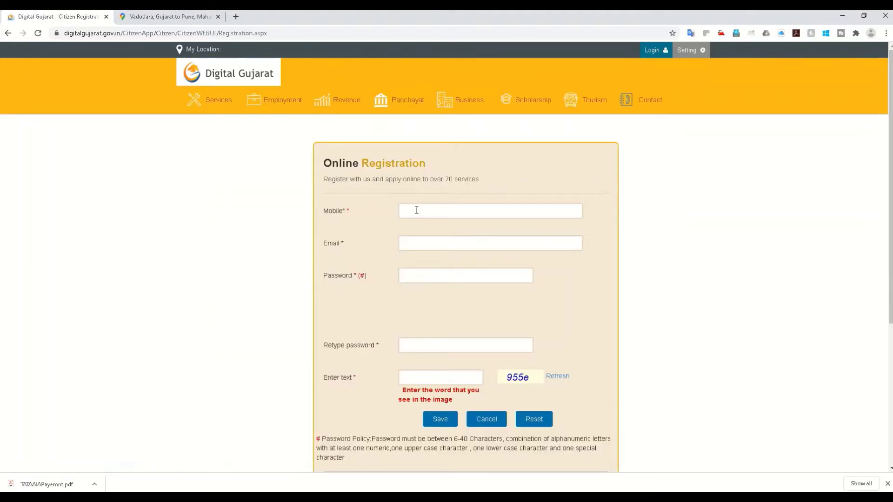
left_click(416, 213)
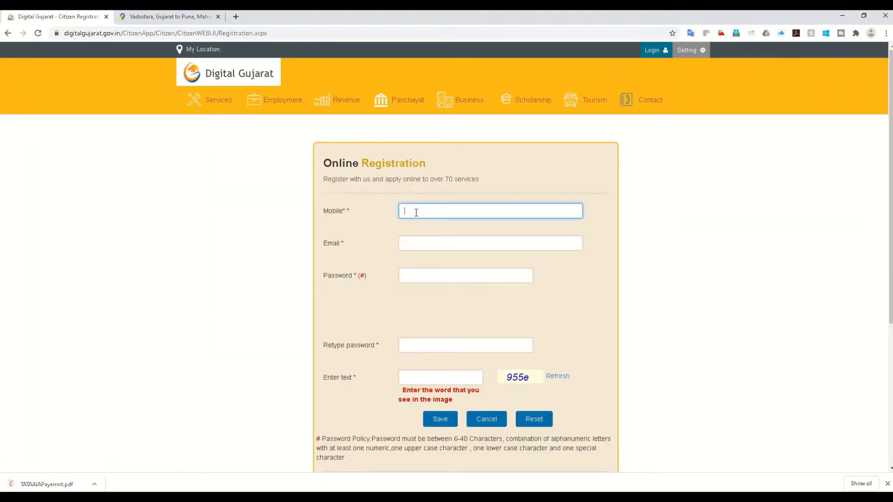
left_click(417, 249)
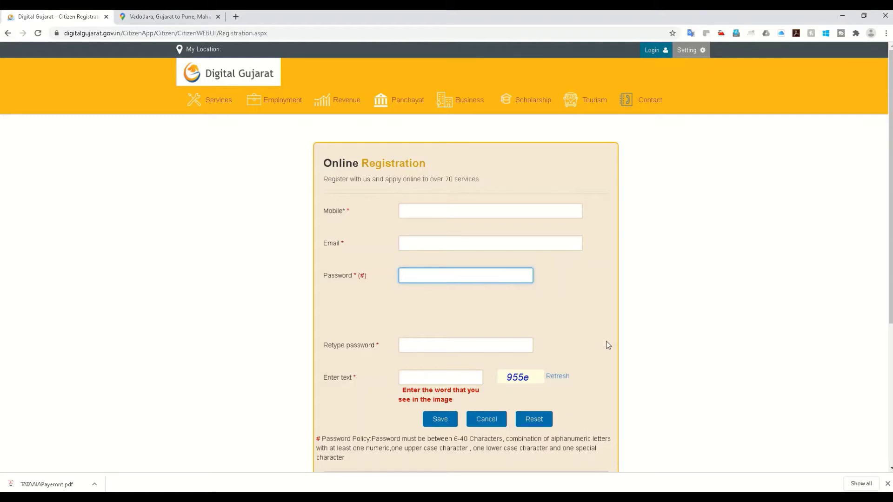
left_click(8, 33)
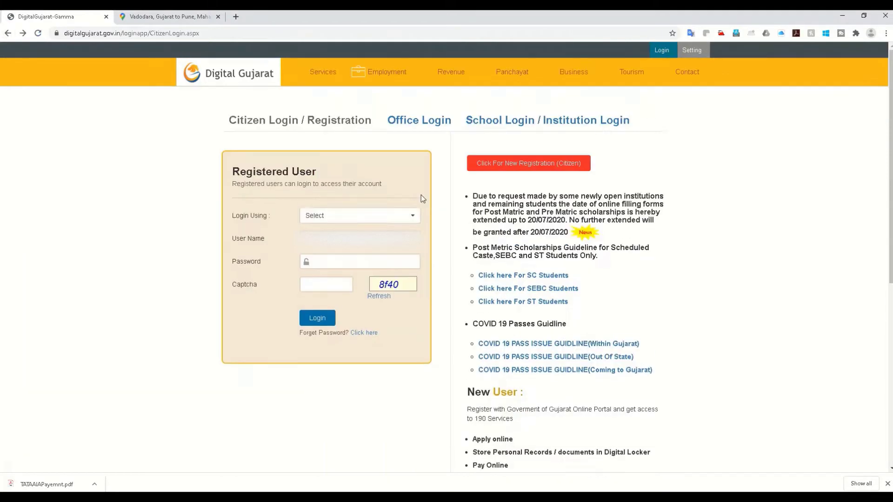
Log in using Mobile No, entering the account password and the captcha code
left_click(356, 219)
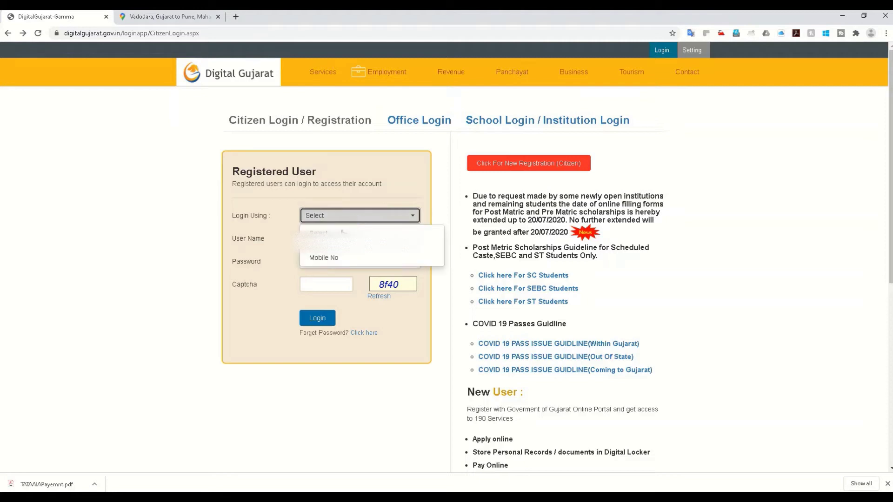
left_click(332, 260)
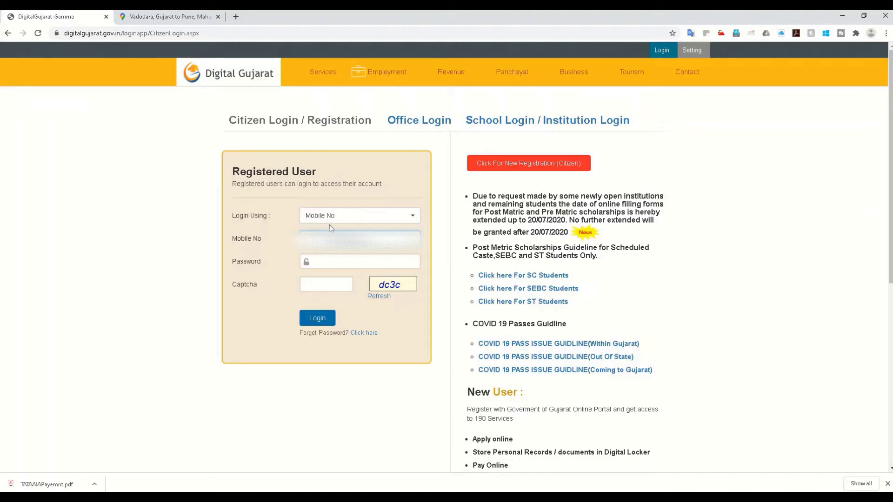
left_click(341, 263)
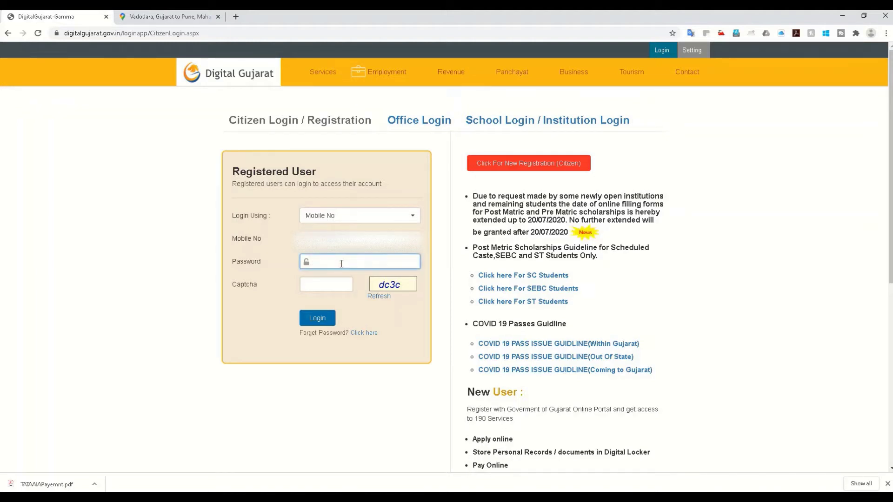
type("********")
left_click(321, 283)
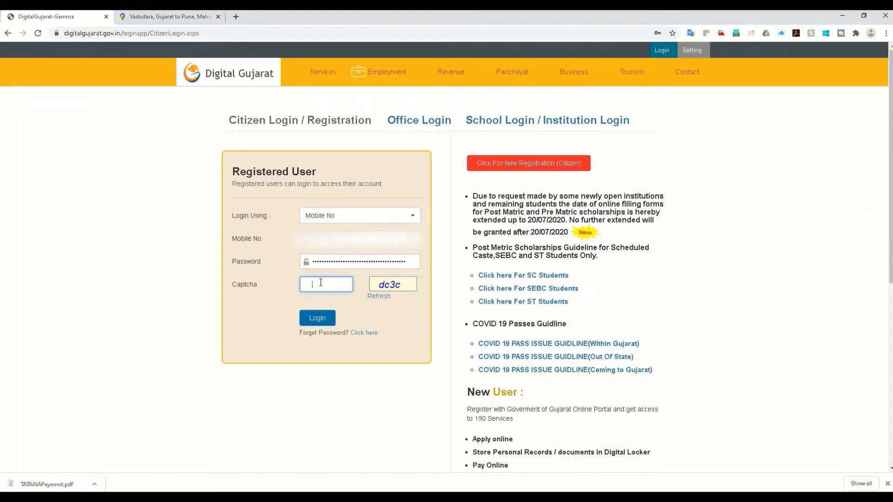
type("c3c")
left_click(320, 321)
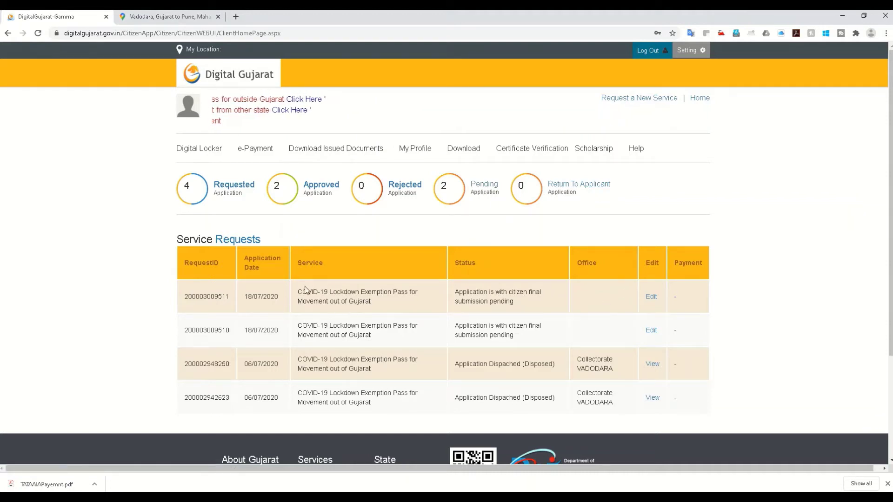
Highlight the first request's service name, then open the Movement out of Gujarat pass application
left_click_drag(301, 295, 396, 305)
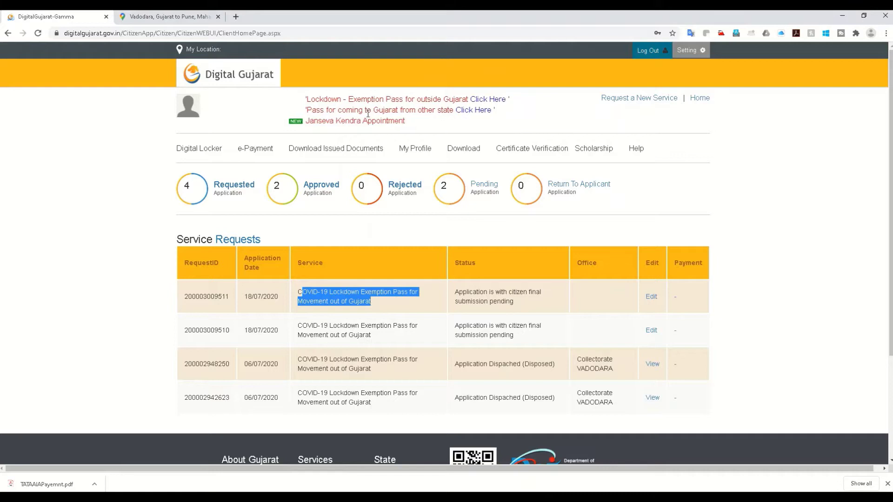
left_click(496, 103)
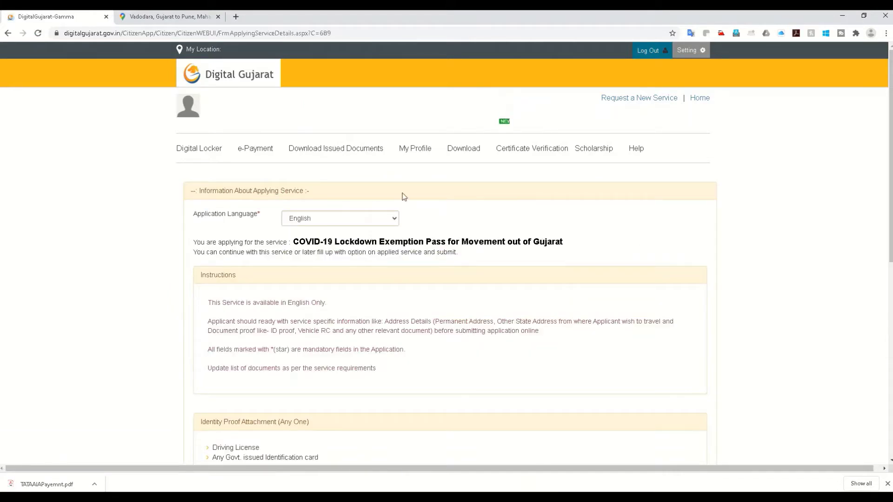
Keep English as application language, continue to the service, and accept the generated request ID
scroll(291, 250, "down", 2)
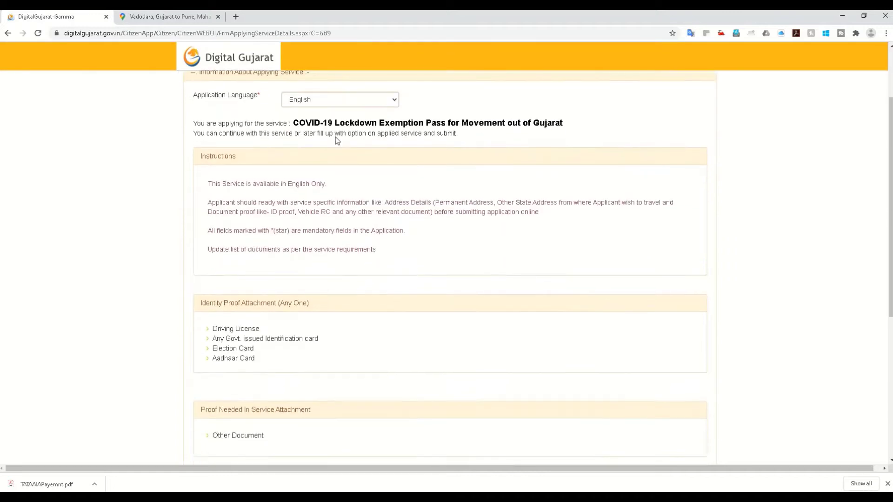
scroll(295, 349, "up", 3)
left_click(318, 220)
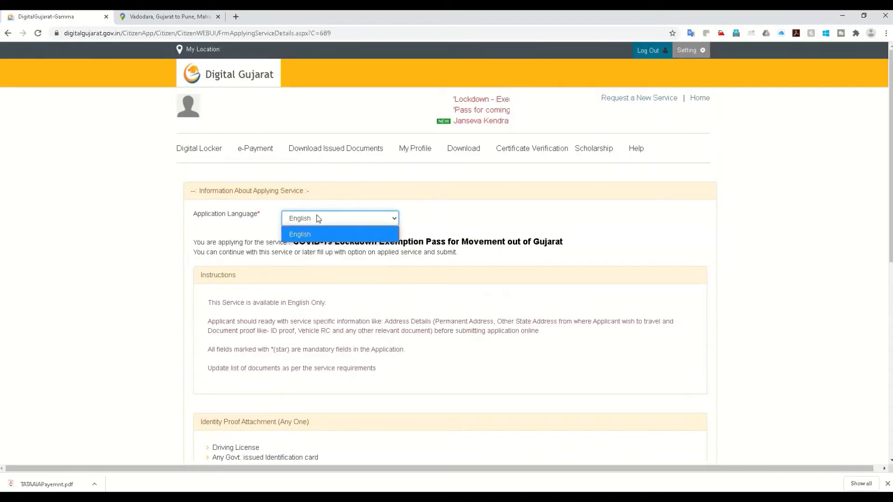
left_click(317, 219)
scroll(343, 297, "down", 3)
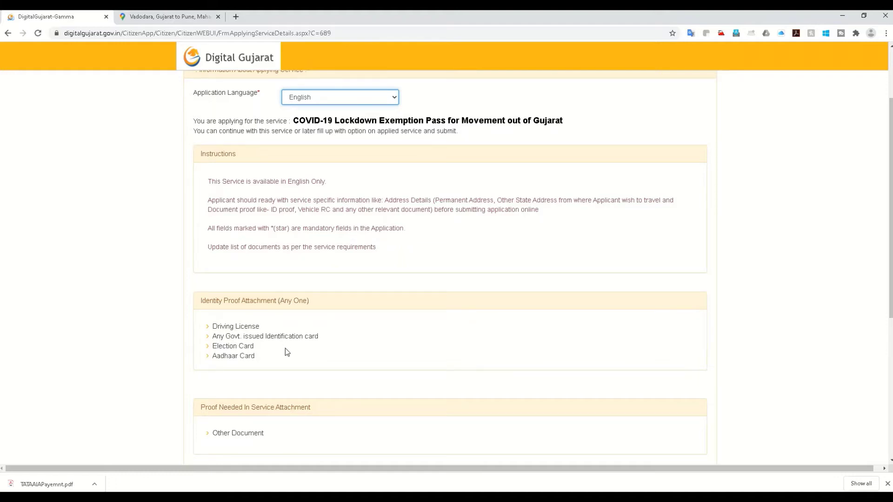
left_click(264, 357)
scroll(264, 358, "down", 4)
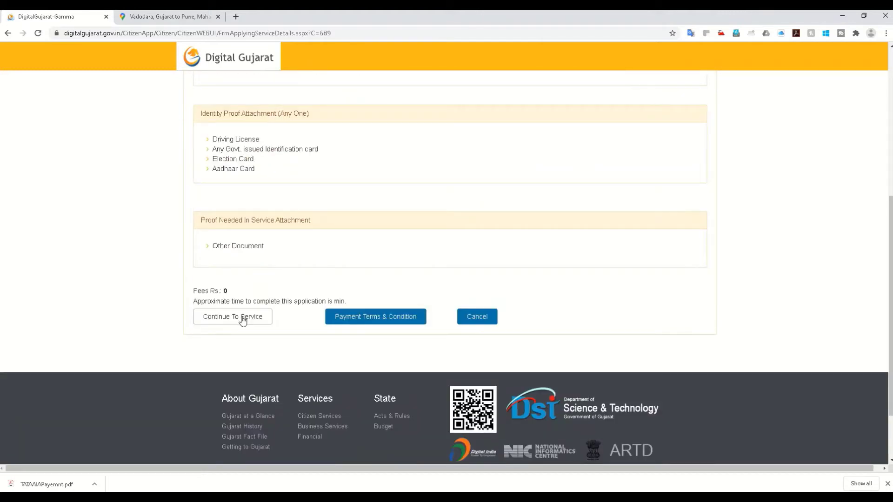
left_click(242, 318)
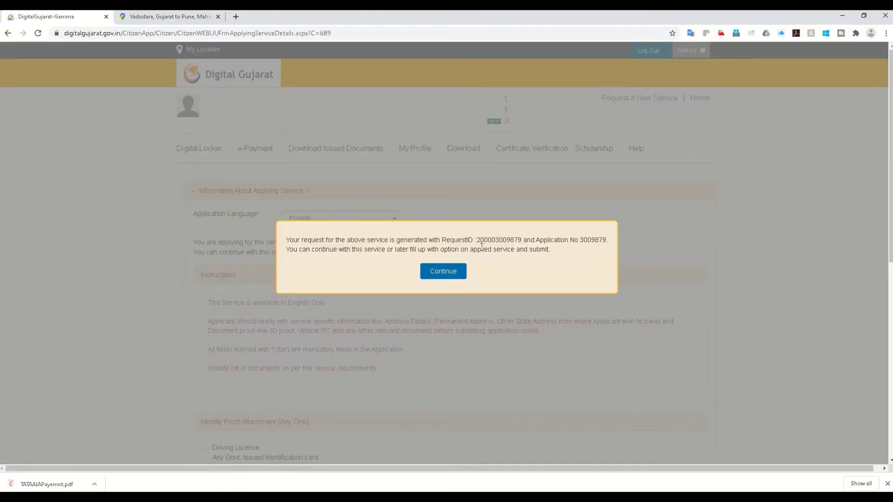
left_click_drag(476, 238, 523, 249)
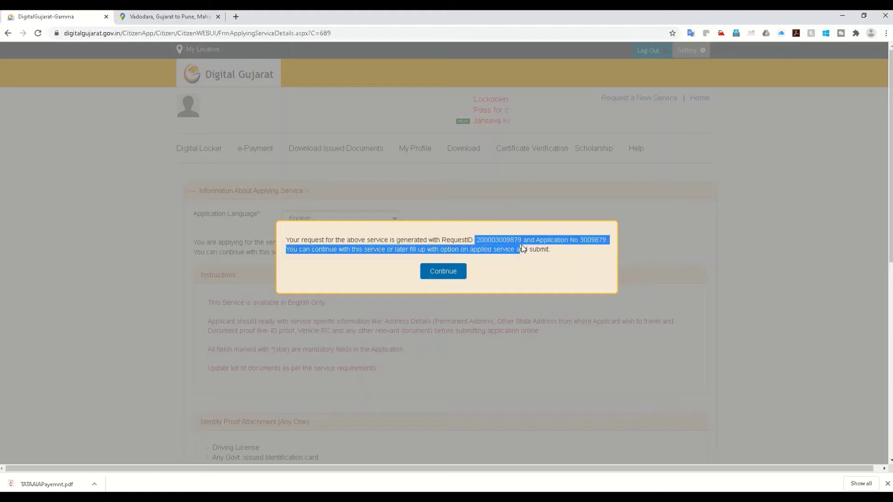
left_click(544, 242)
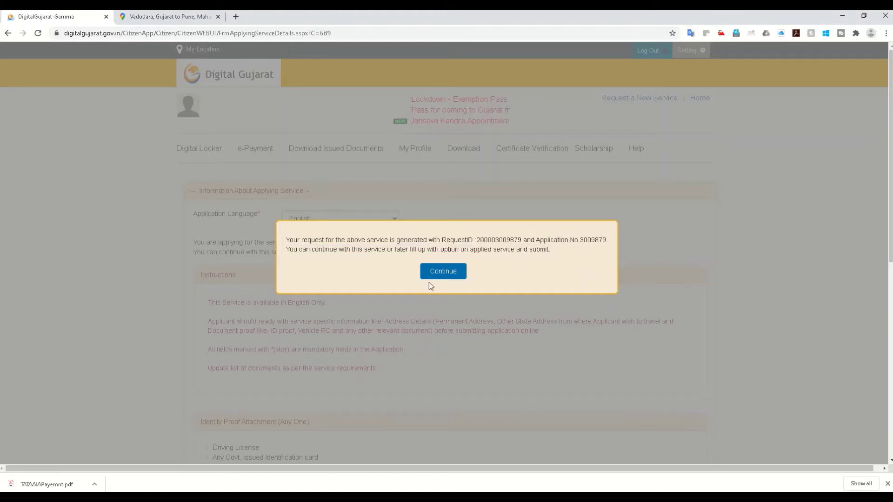
left_click(443, 274)
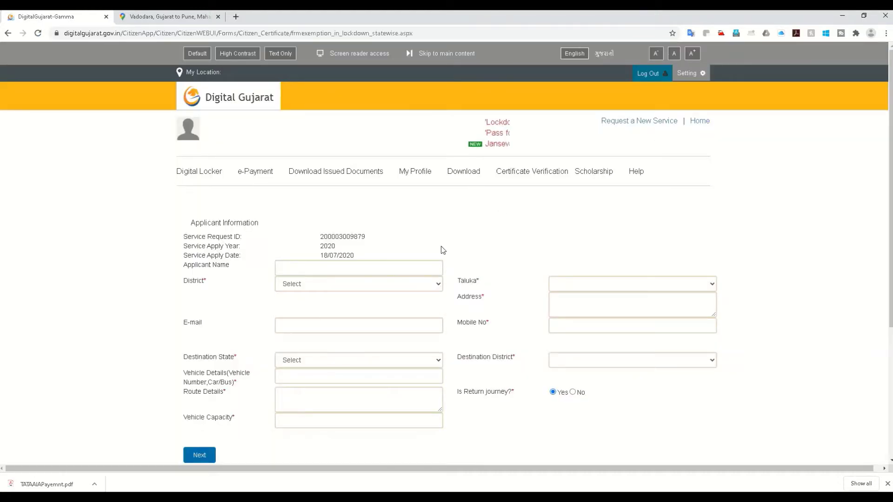
Paste the applicant's full name and set district Vadodara and taluka Vaghodia
scroll(359, 246, "down", 1)
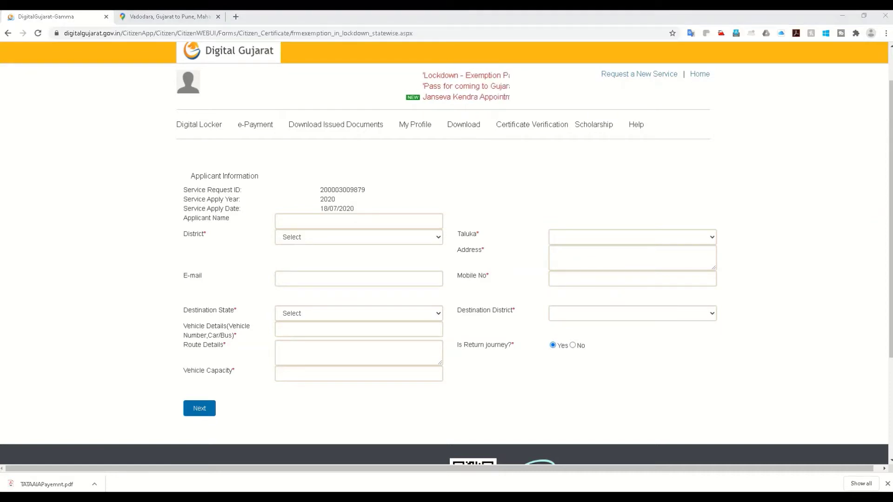
left_click(336, 218)
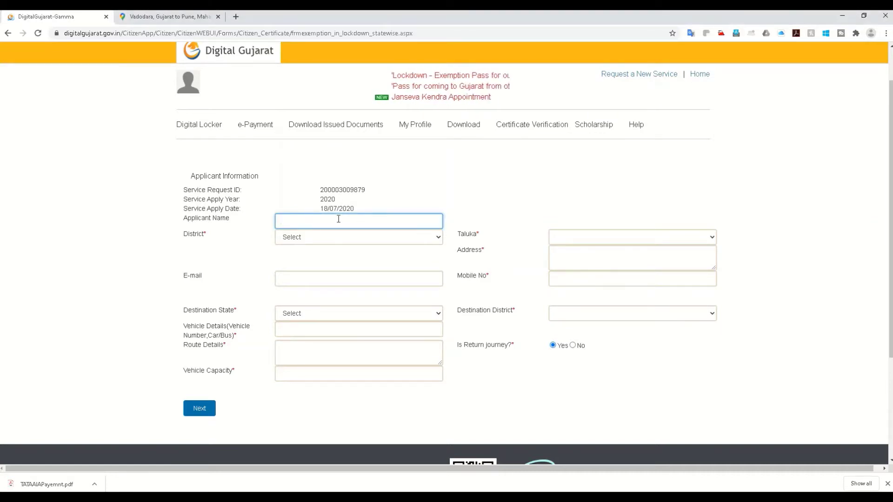
left_click(315, 240)
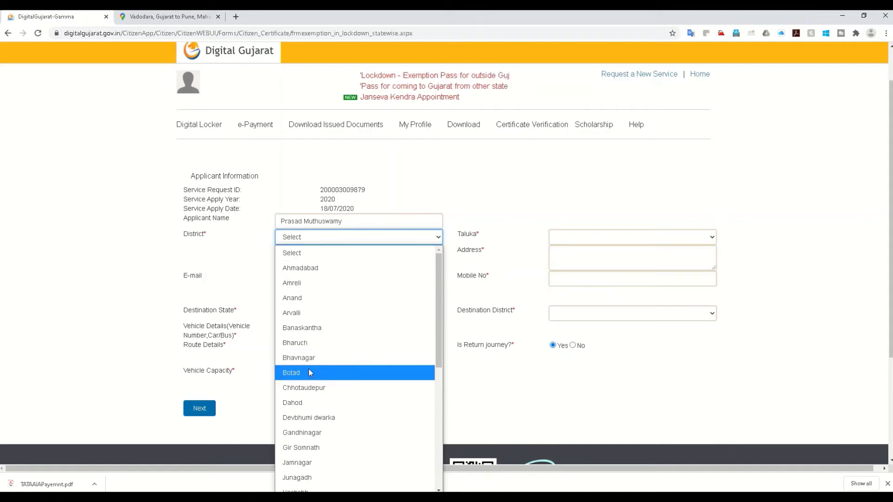
scroll(318, 392, "down", 6)
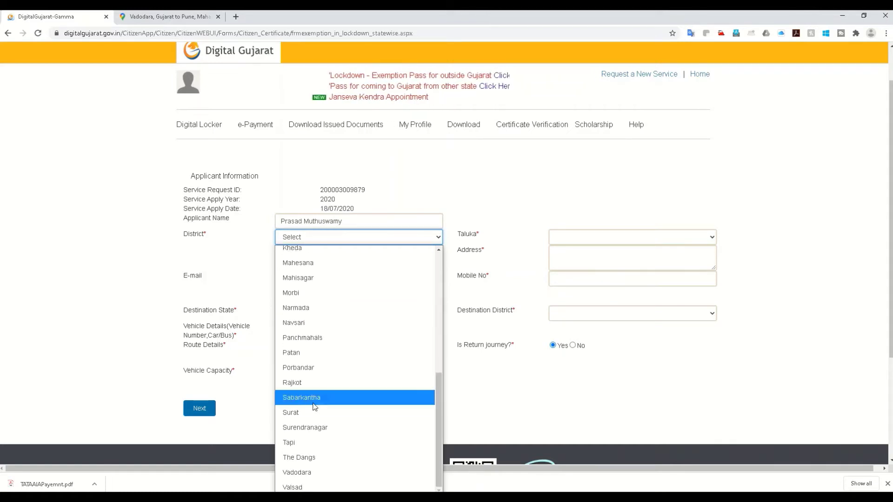
left_click(297, 472)
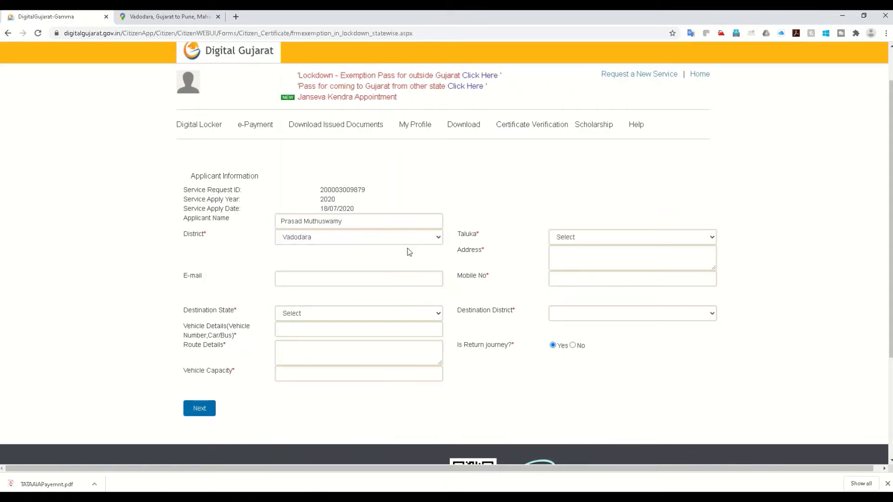
left_click(565, 238)
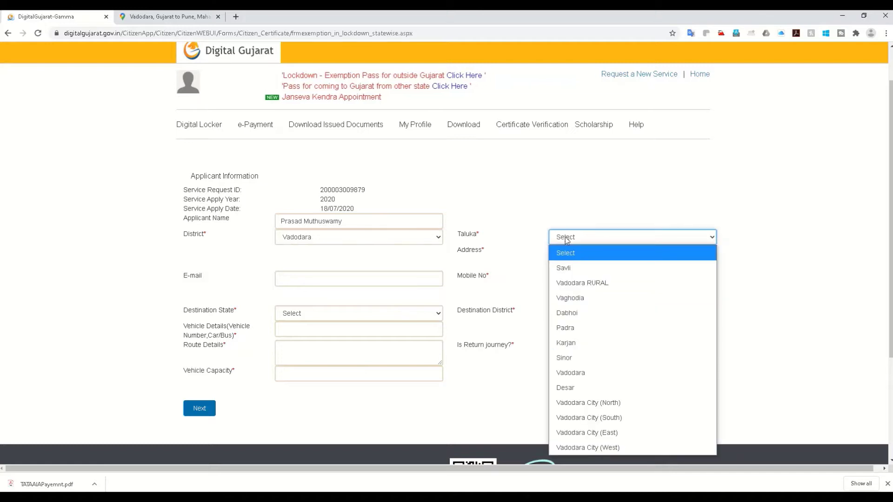
left_click(573, 300)
left_click(572, 299)
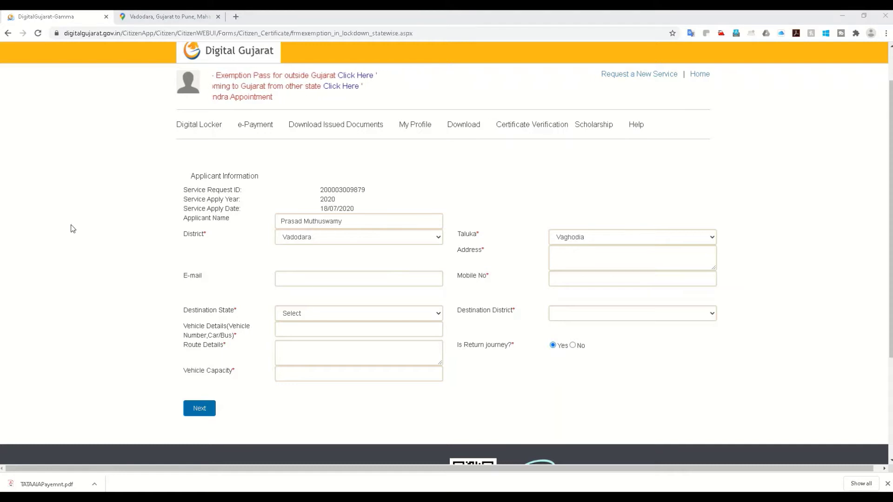
Fill in the applicant's e-mail, multi-line home address and mobile number
left_click(316, 280)
key("ctrl+v")
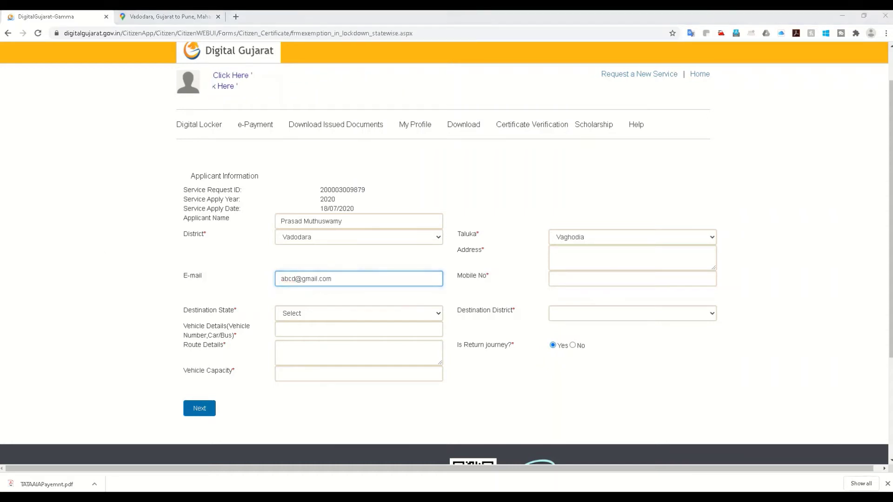
left_click(570, 260)
key("ctrl+v")
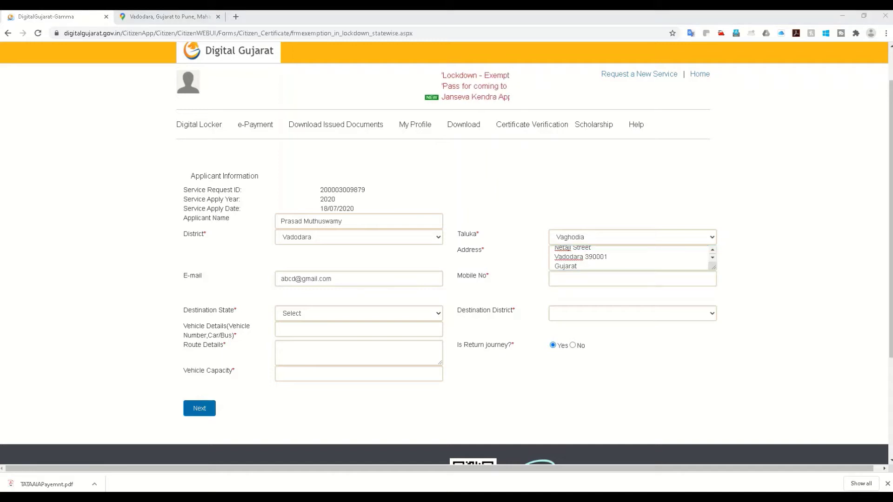
left_click(571, 278)
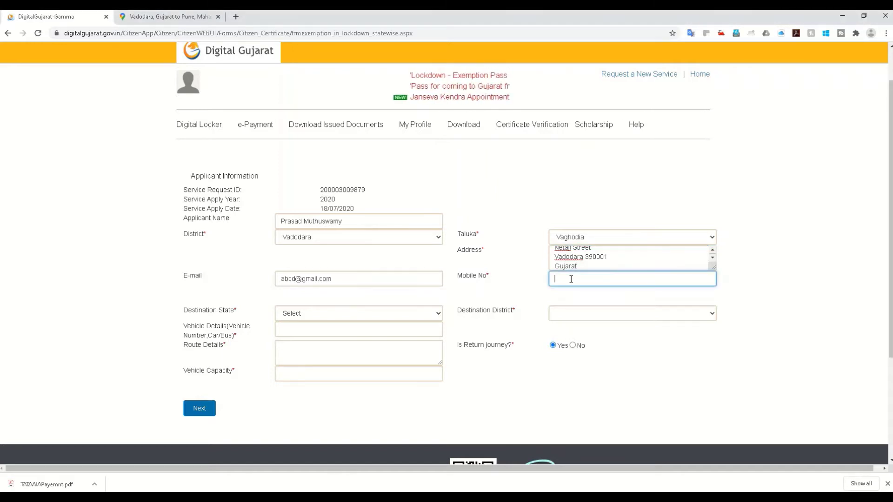
left_click(574, 295)
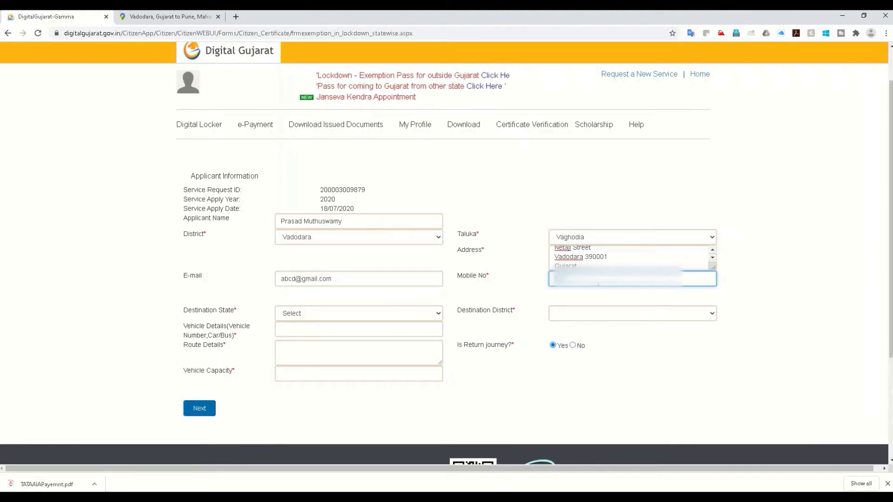
Set the destination state to MAHARASHTRA and destination district to PUNE
left_click(310, 314)
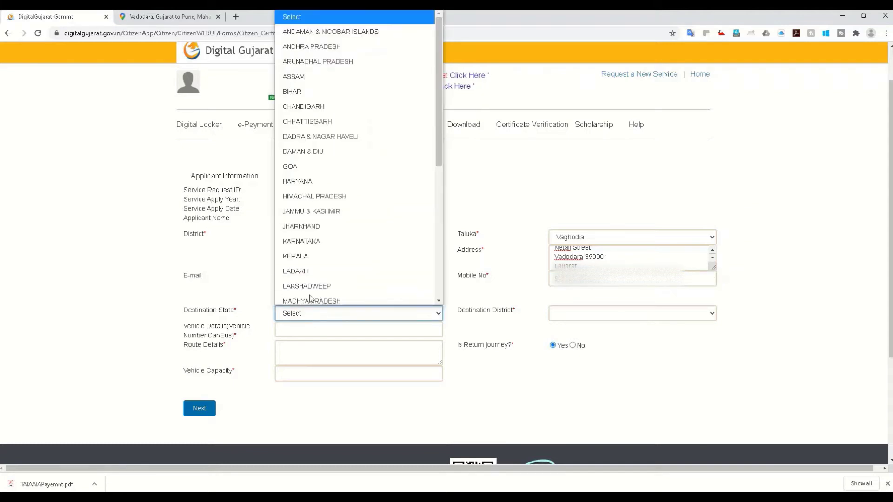
left_click(311, 297)
left_click(321, 314)
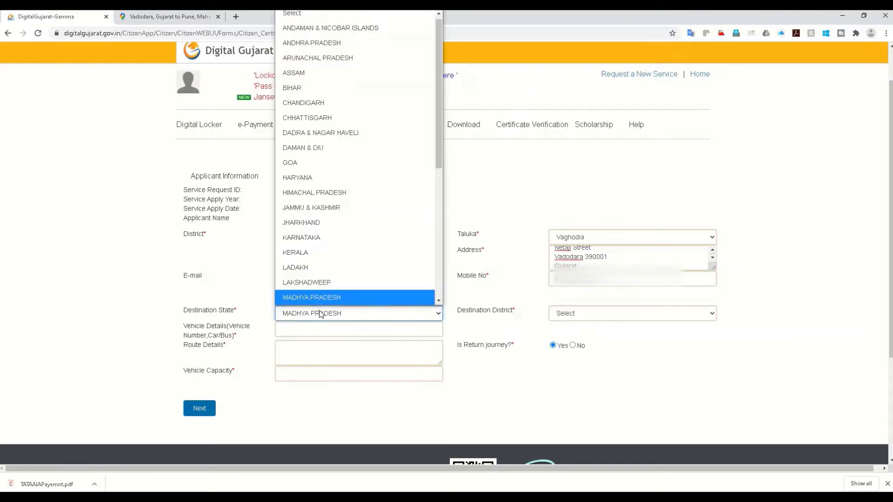
scroll(313, 294, "down", 4)
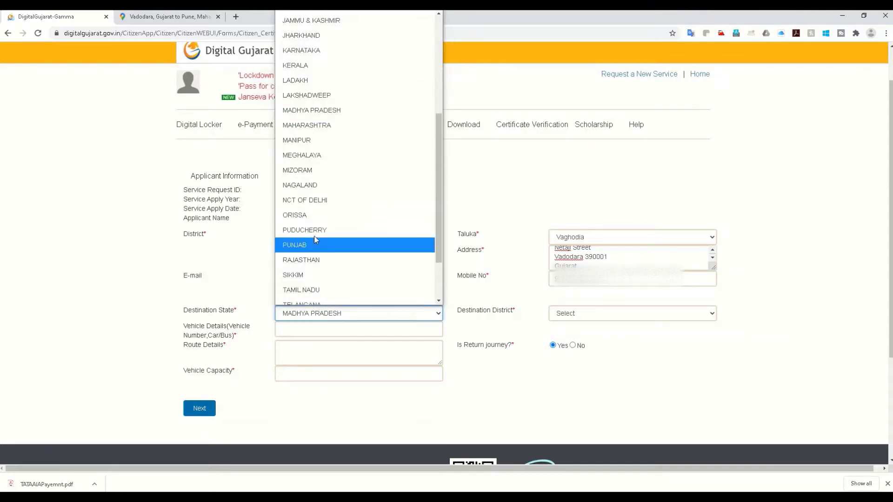
left_click(313, 122)
left_click(585, 316)
scroll(592, 235, "down", 1)
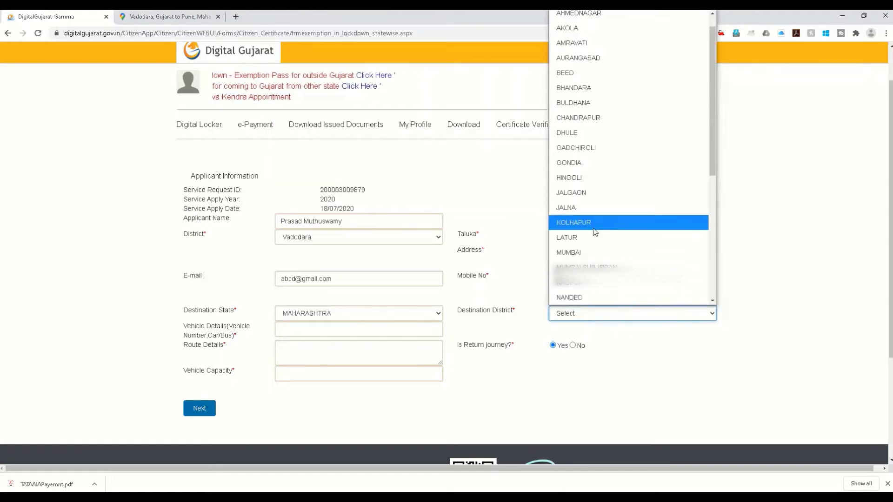
scroll(594, 231, "down", 5)
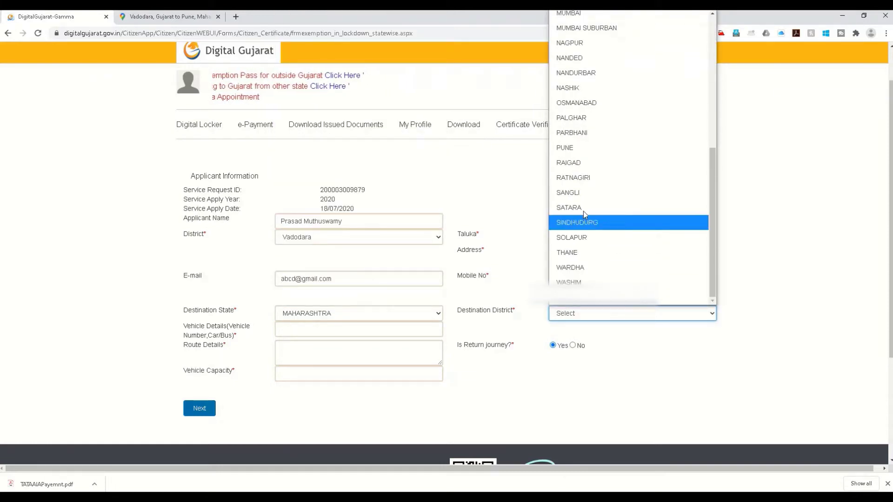
left_click(574, 147)
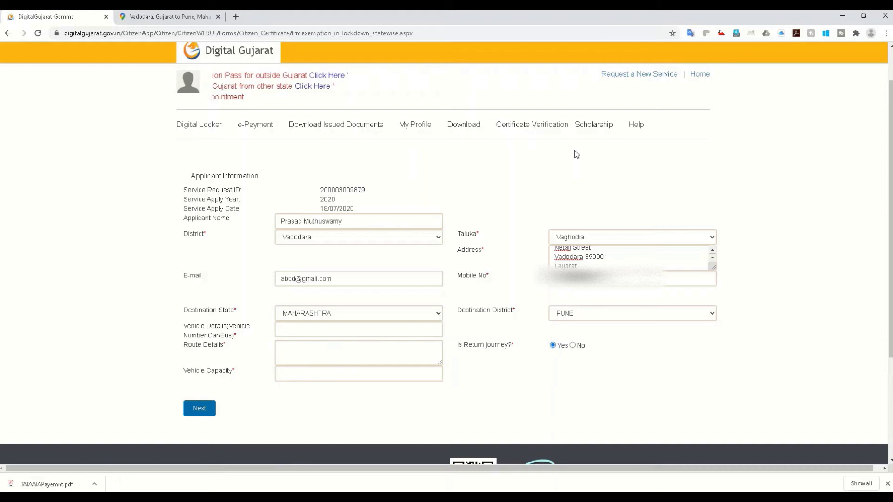
Enter the vehicle number and check the Vadodara to Pune route in Google Maps
left_click(301, 328)
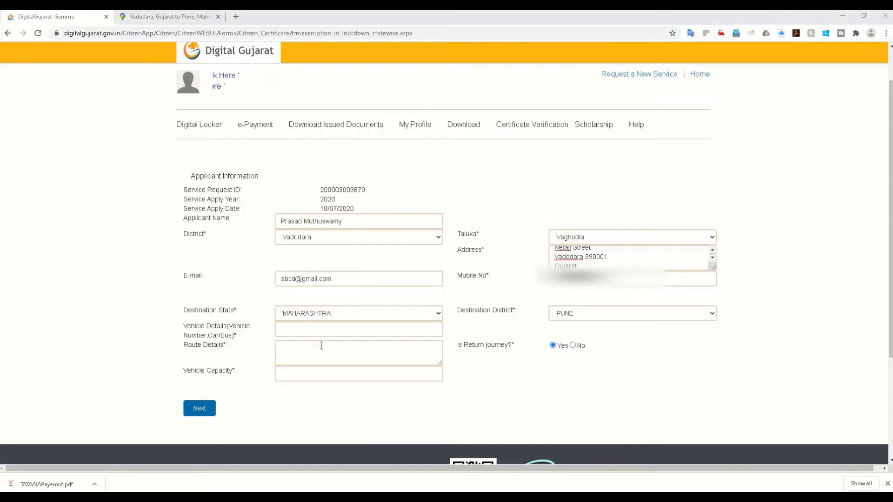
left_click(317, 328)
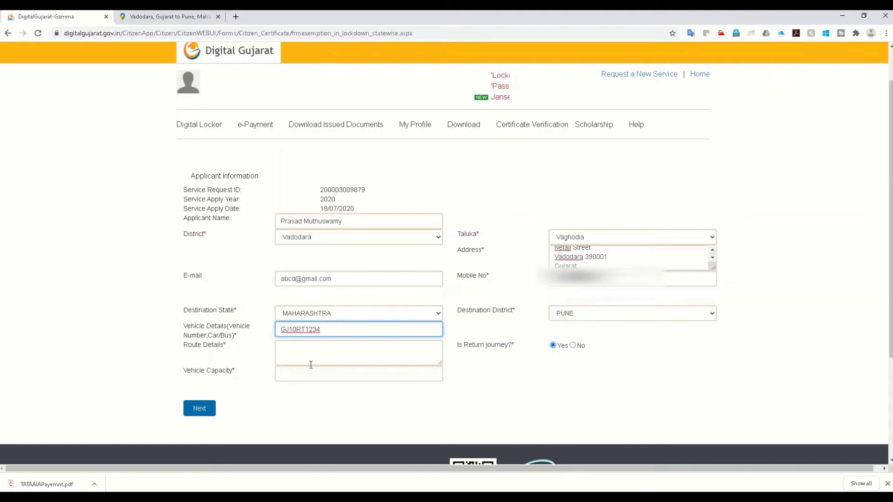
left_click(310, 345)
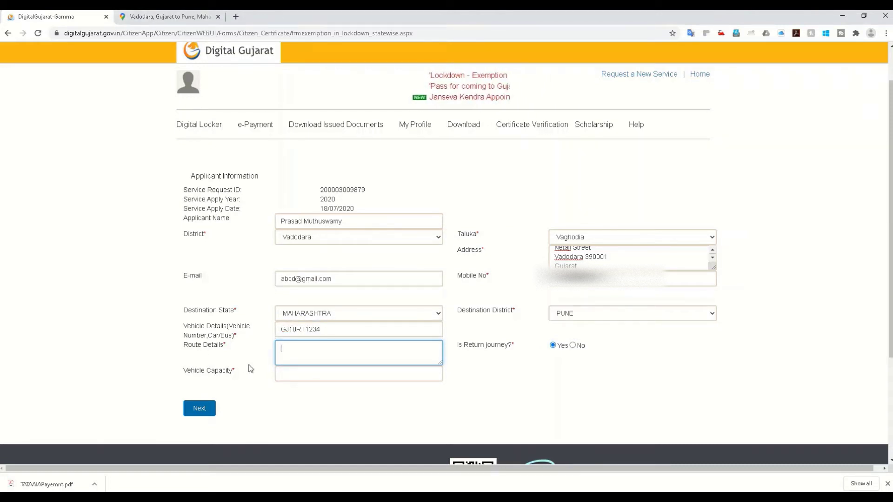
left_click(188, 21)
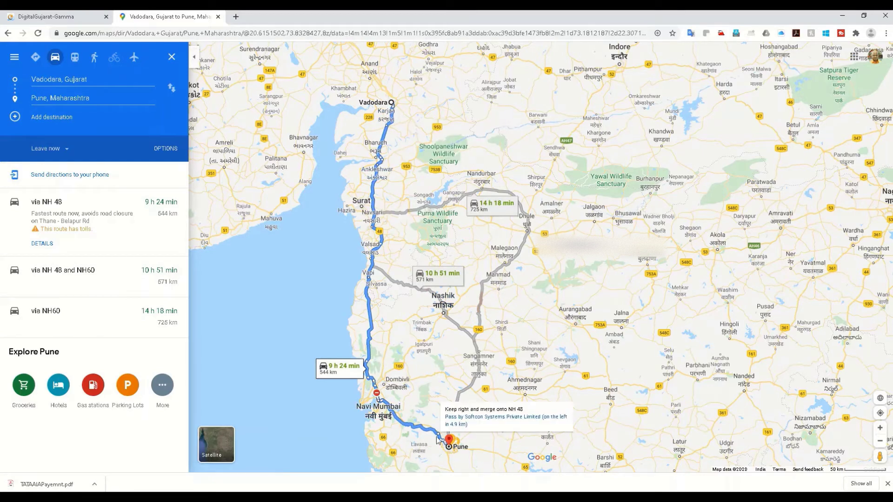
Return from the Vadodara–Pune directions to the DigitalGujarat-Gamma form
left_click(70, 17)
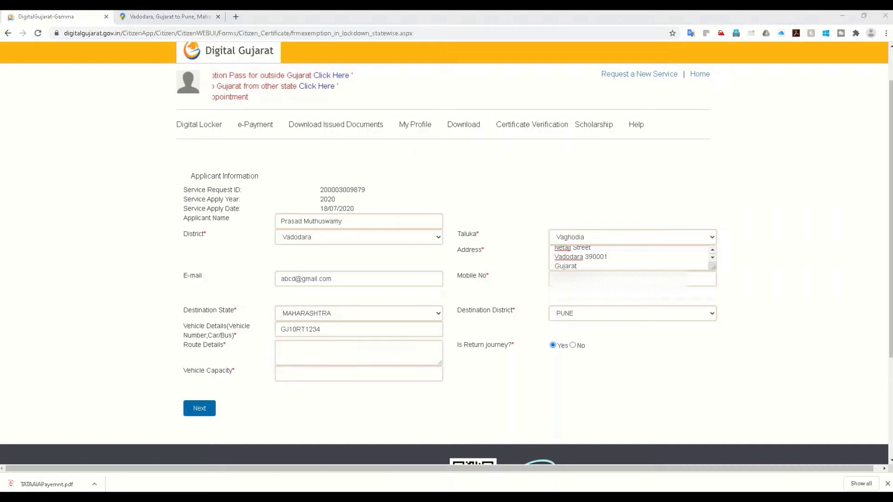
Enter route 'Surat, Navi Mumbai, Pune' and vehicle capacity 4, save, and confirm the update
left_click(301, 351)
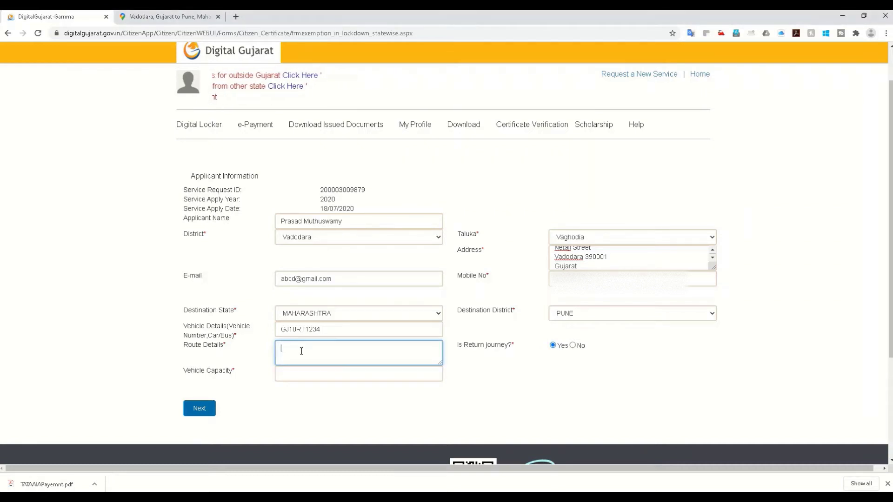
type("Surat, Navi Mumbai, Pune")
left_click(283, 378)
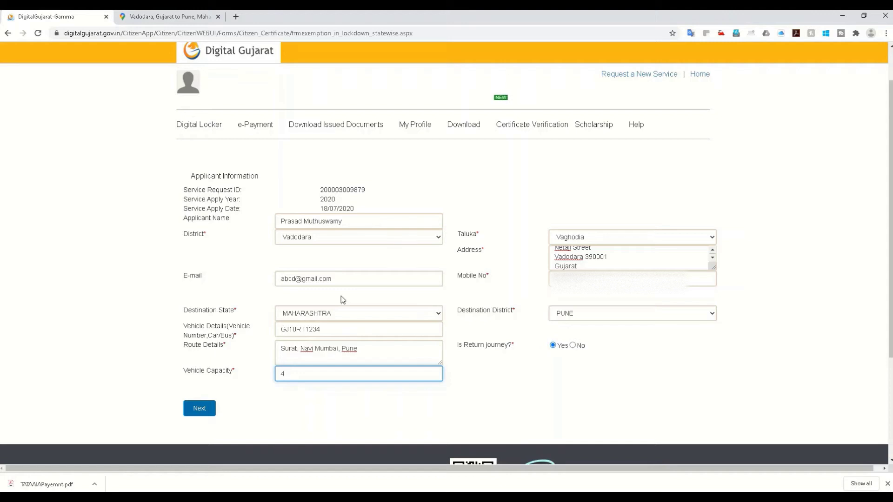
left_click(199, 408)
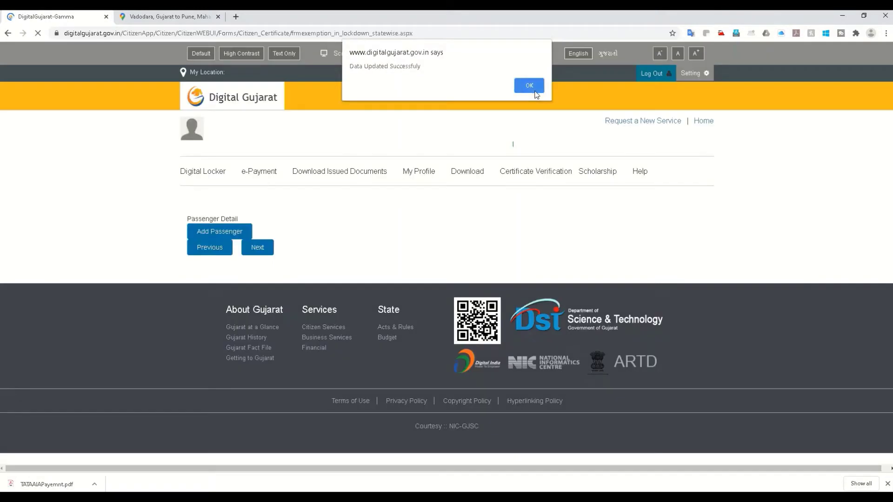
left_click(534, 88)
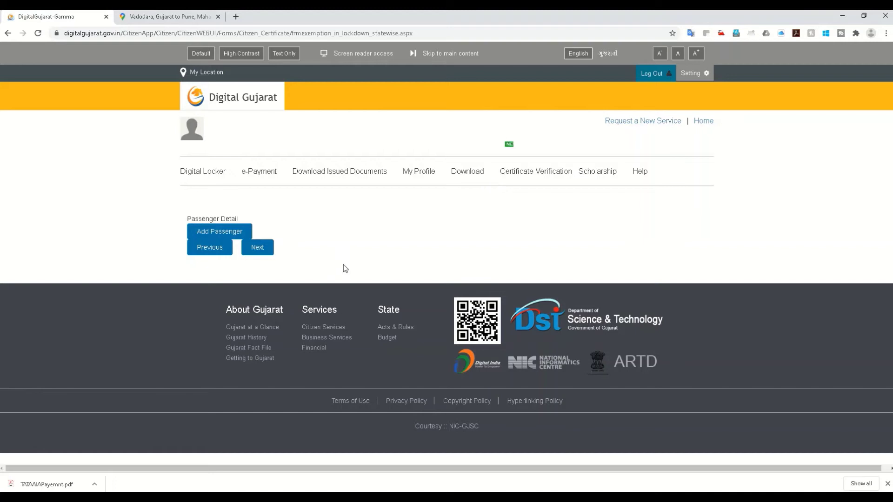
Add a passenger row with the passenger's name, Male, age 45, Aadhaar Card and document number
left_click(220, 235)
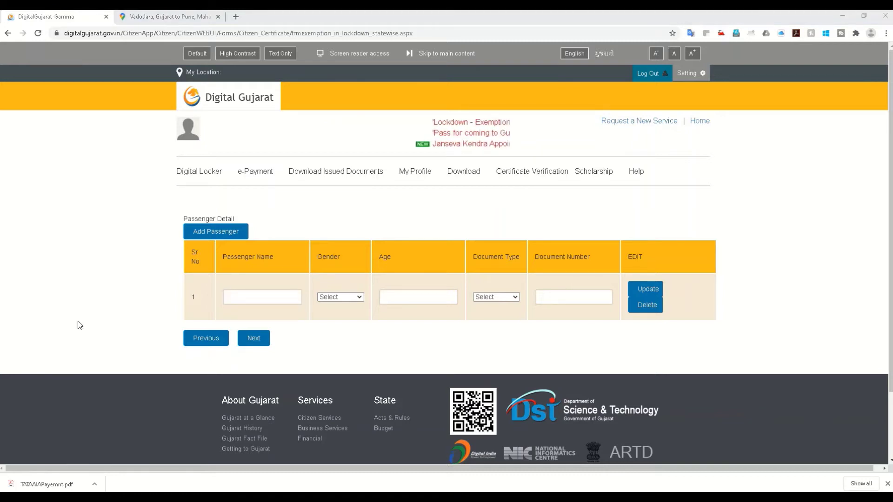
left_click(275, 293)
type("Amish")
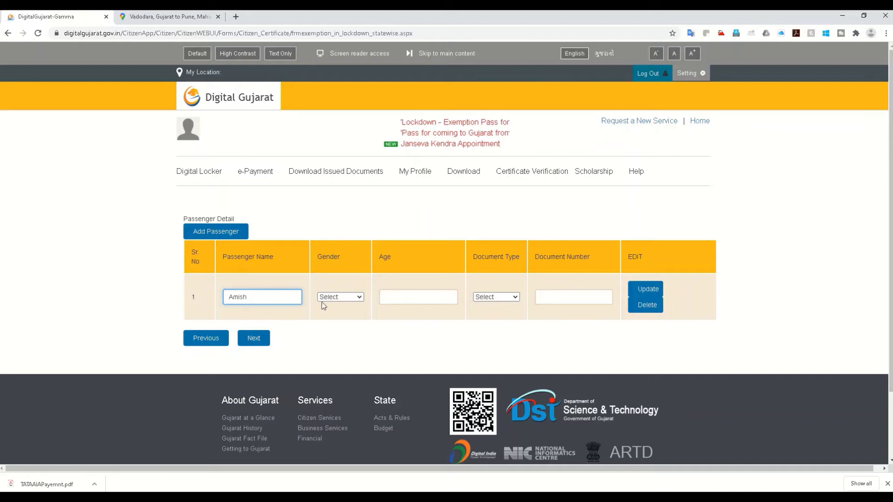
left_click(325, 298)
left_click(334, 343)
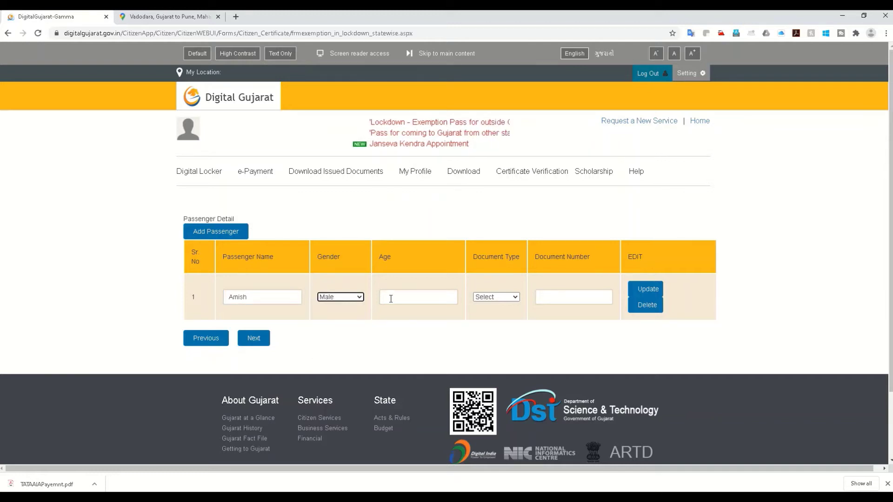
left_click(393, 297)
type("45")
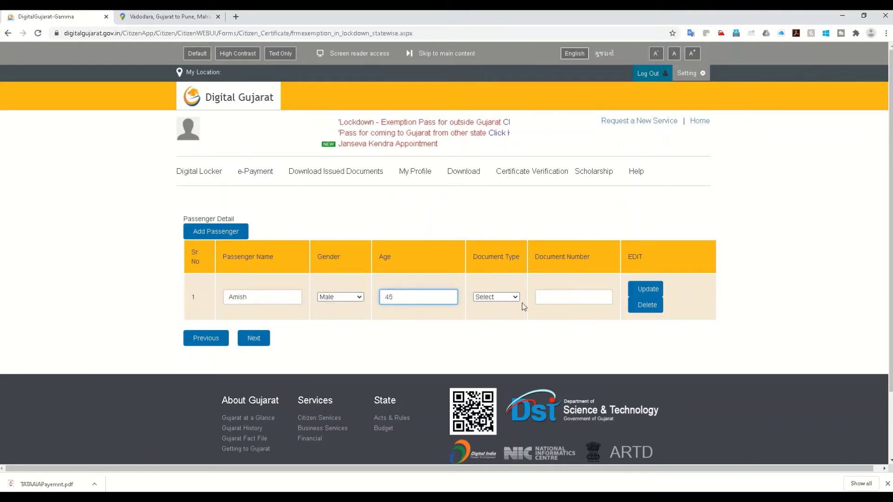
left_click(496, 297)
left_click(488, 370)
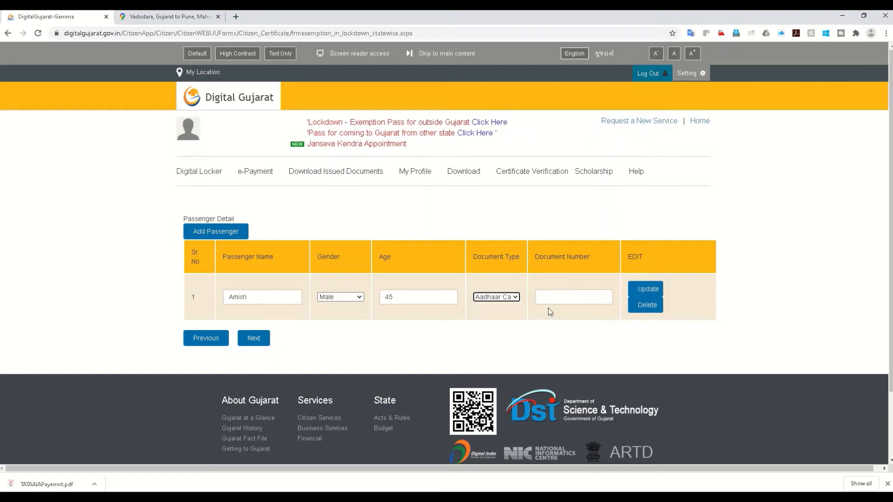
left_click(552, 298)
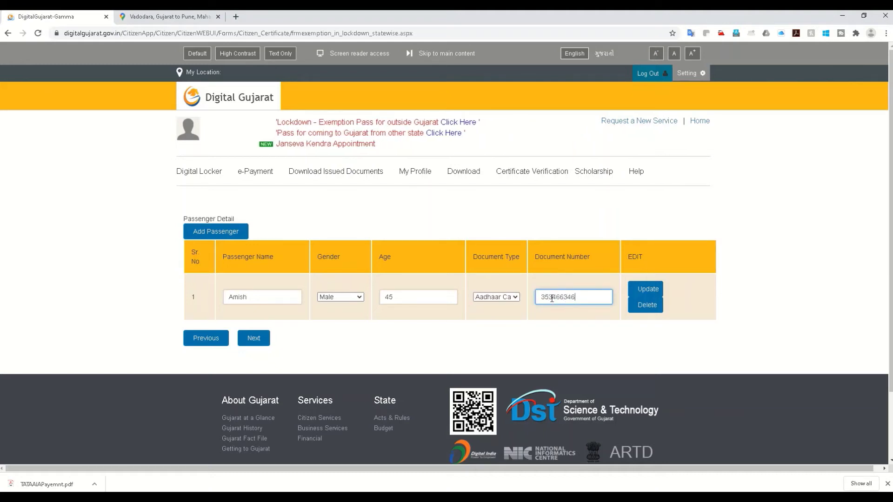
Re-set row 1 to Male with Aadhaar Card and its document number, then save it
left_click(214, 237)
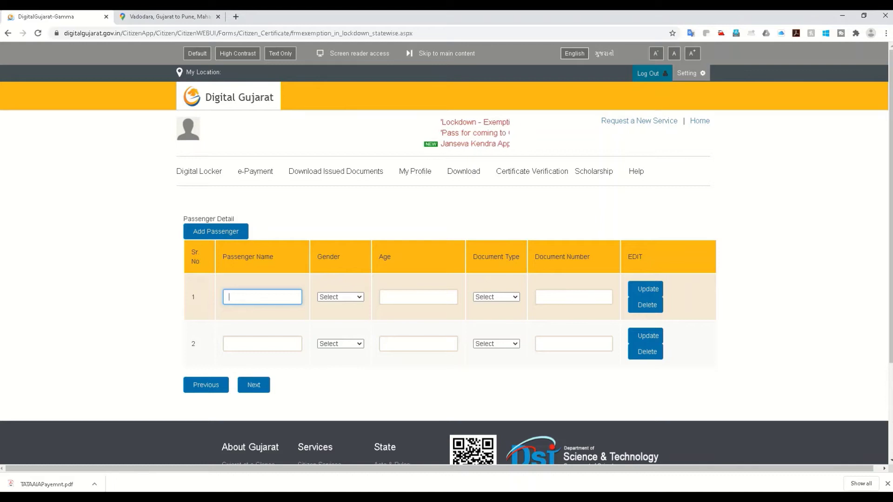
left_click(340, 297)
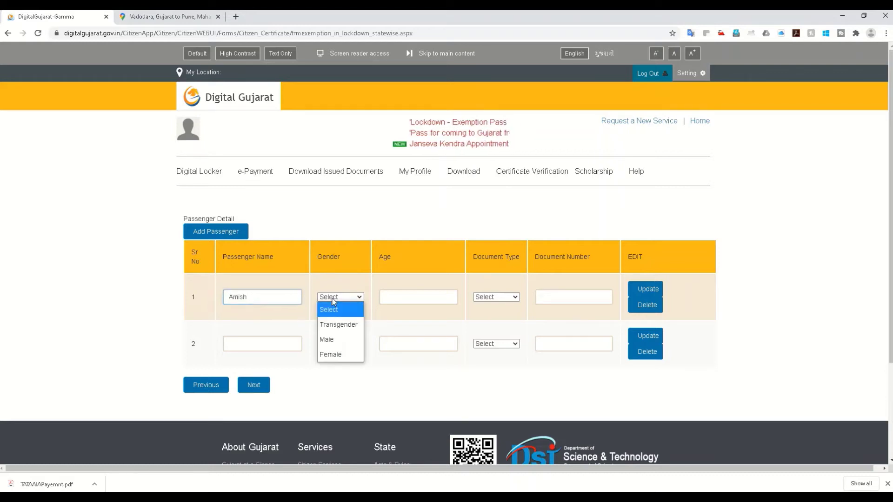
left_click(329, 339)
left_click(399, 301)
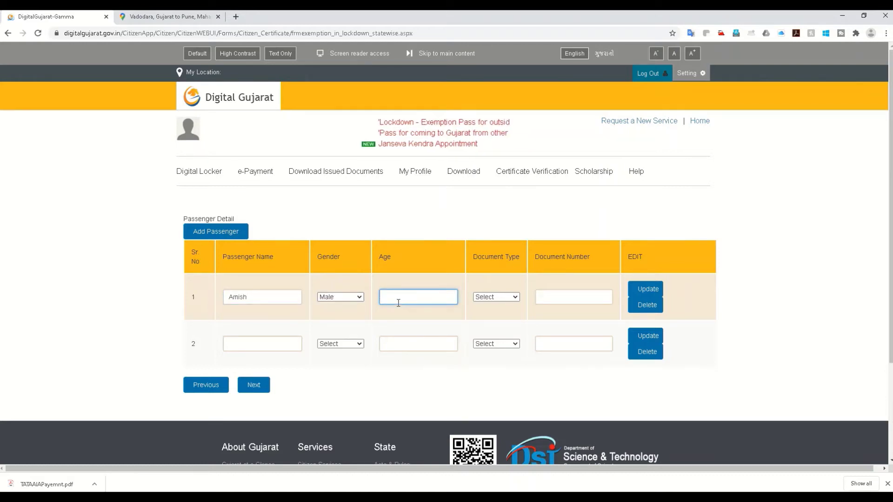
left_click(497, 297)
left_click(488, 370)
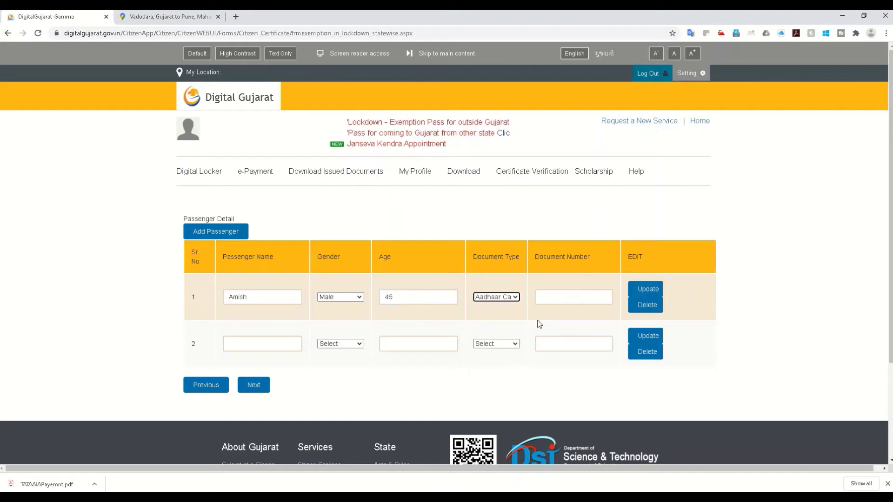
left_click(554, 297)
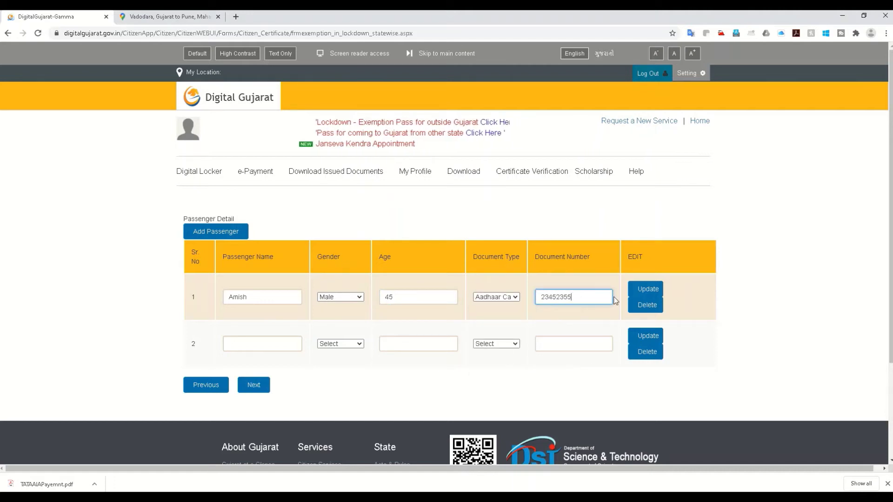
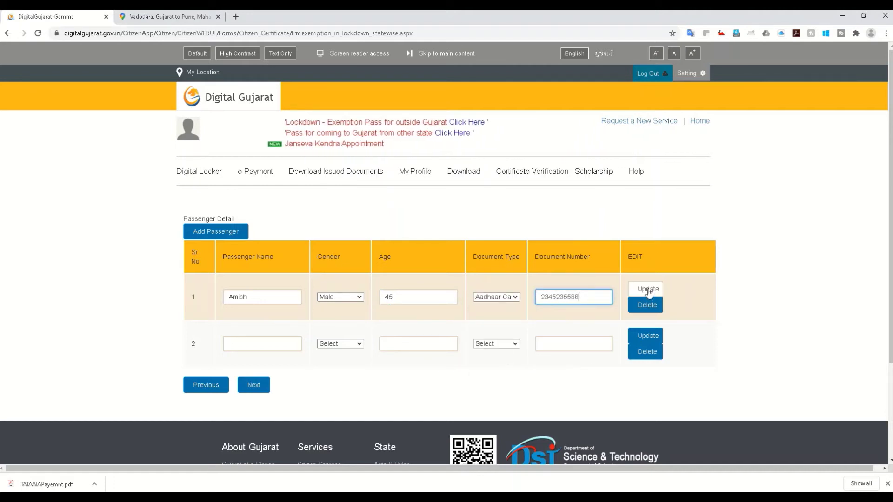
left_click(648, 289)
left_click(528, 87)
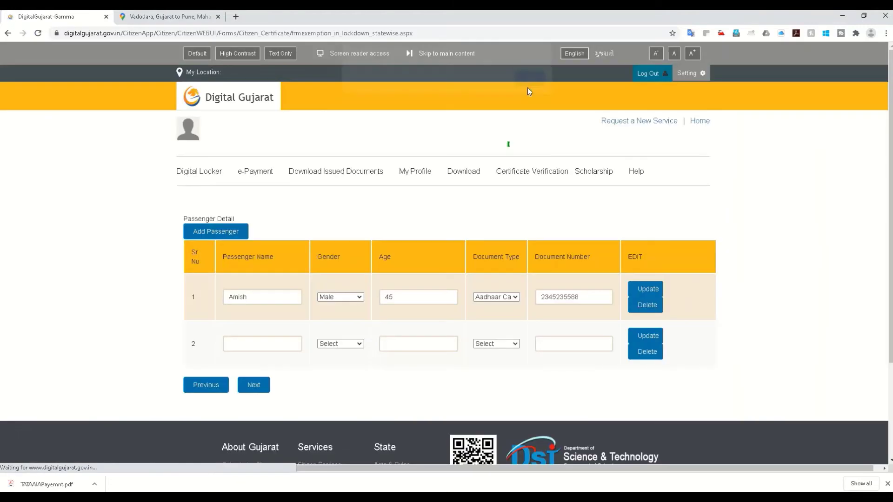
left_click(272, 346)
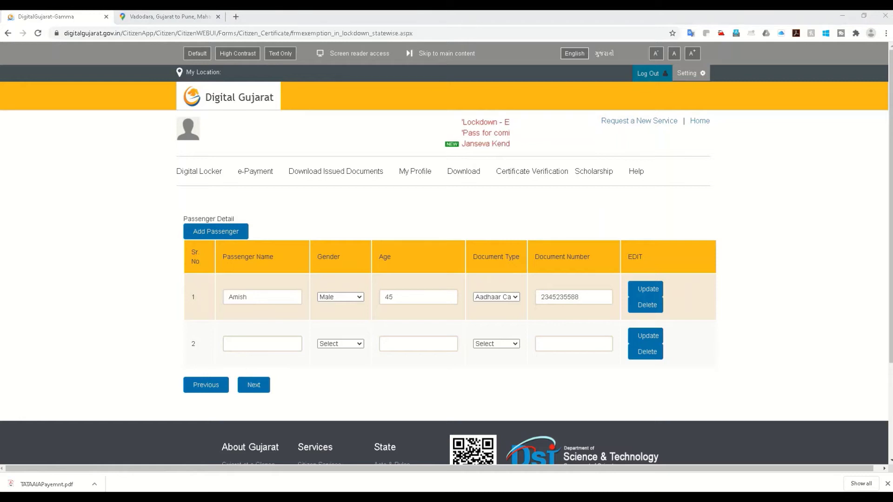
Fill row 2 as Female, age 23, Aadhaar Card with its document number, and save it
left_click(252, 343)
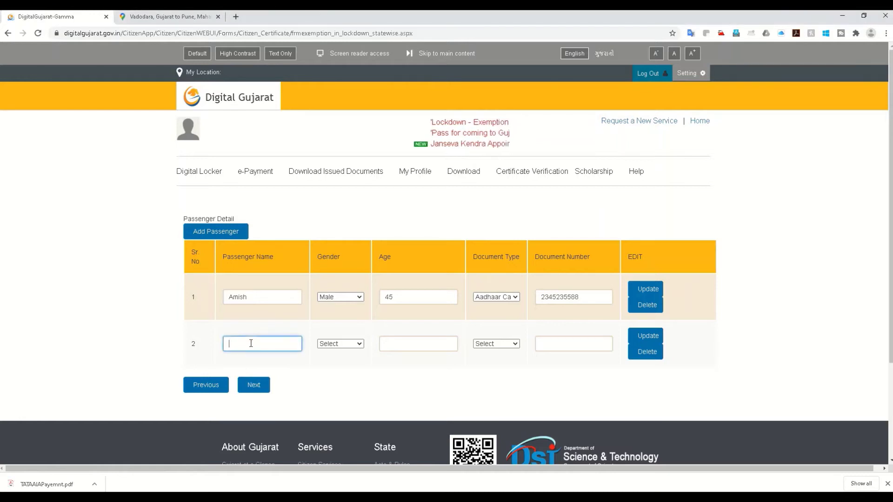
left_click(341, 344)
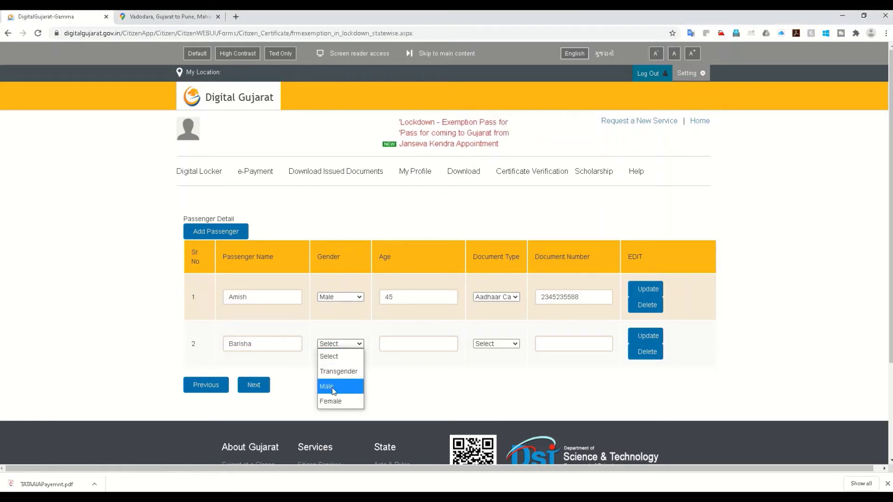
left_click(342, 400)
left_click(392, 343)
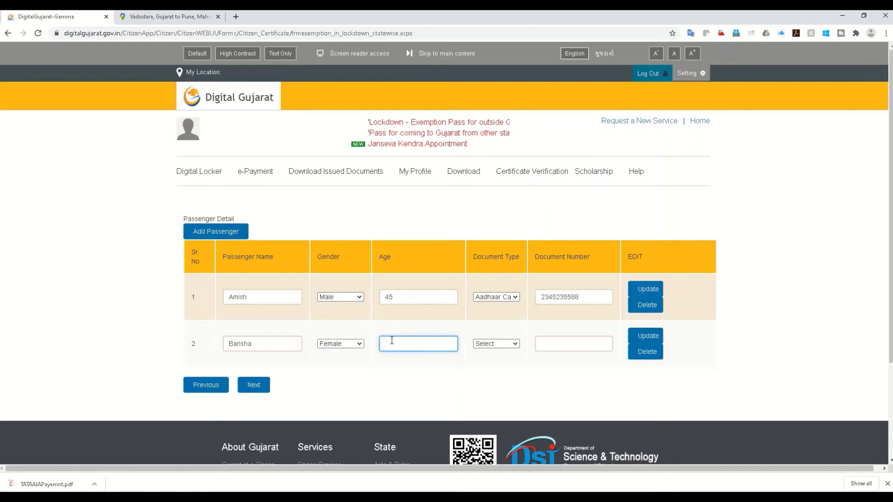
type("23")
left_click(496, 344)
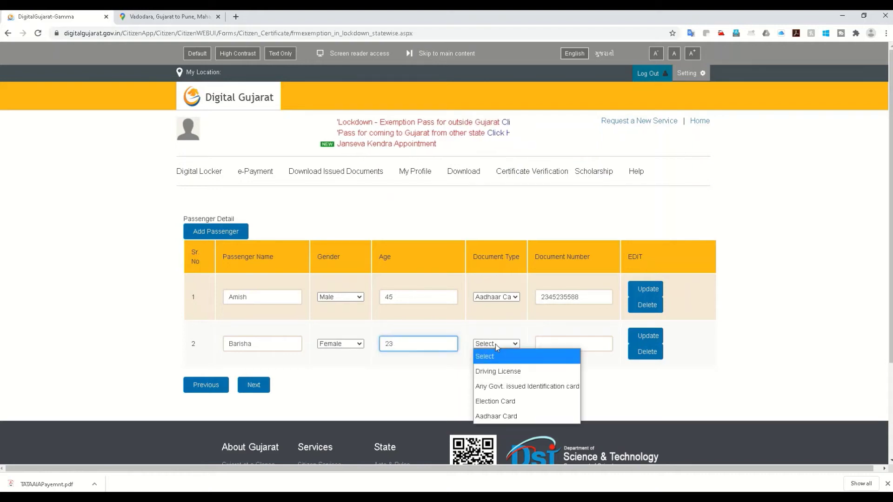
left_click(496, 416)
left_click(549, 344)
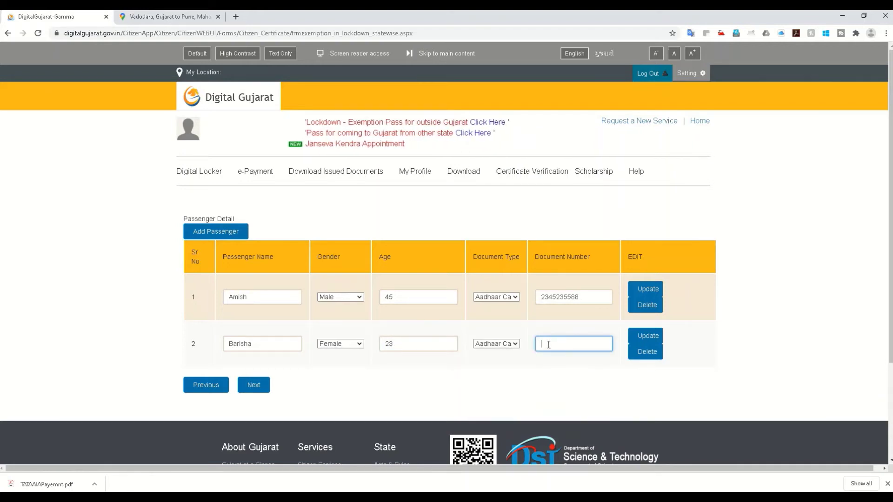
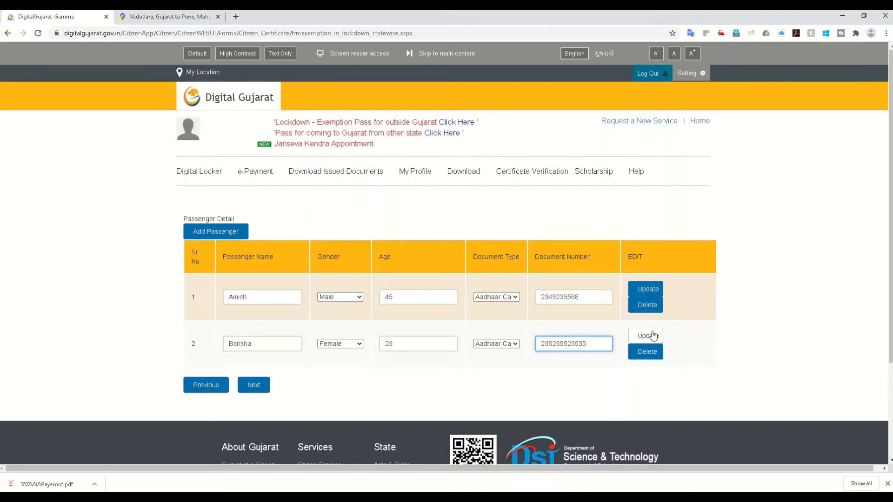
left_click(651, 336)
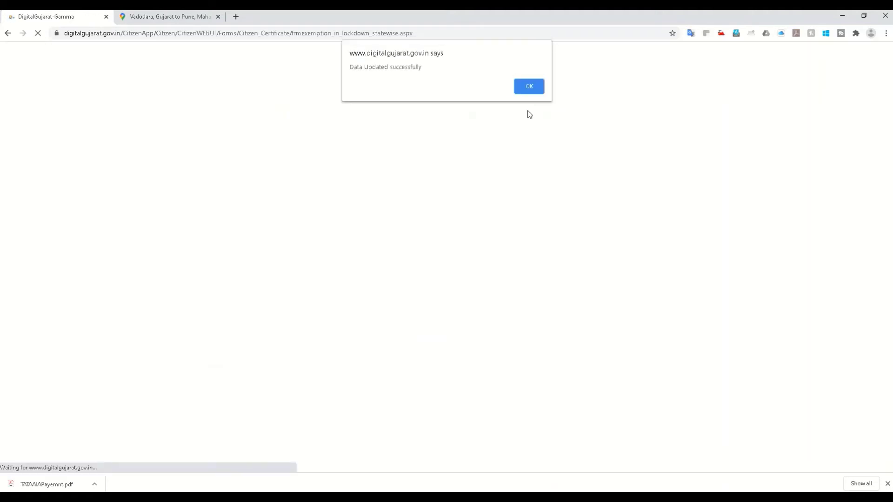
left_click(529, 86)
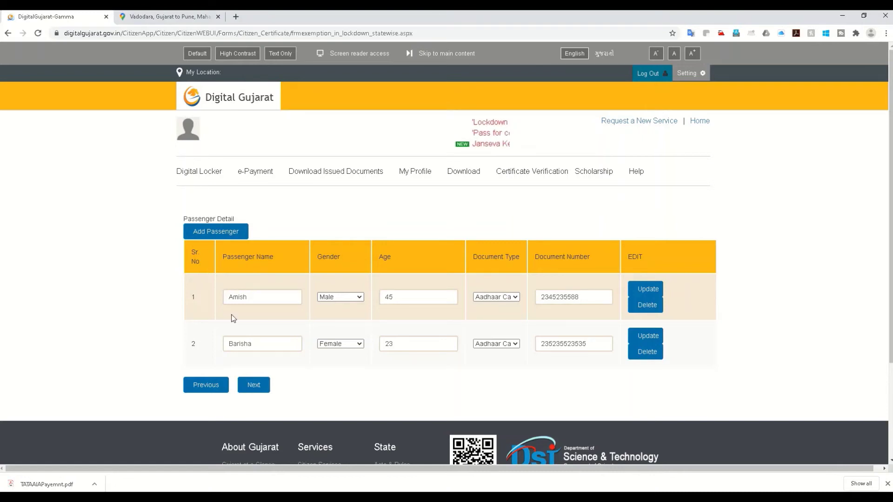
Add row 3 as Male, age 34, Aadhaar Card with its number, save, and go Next
left_click(220, 234)
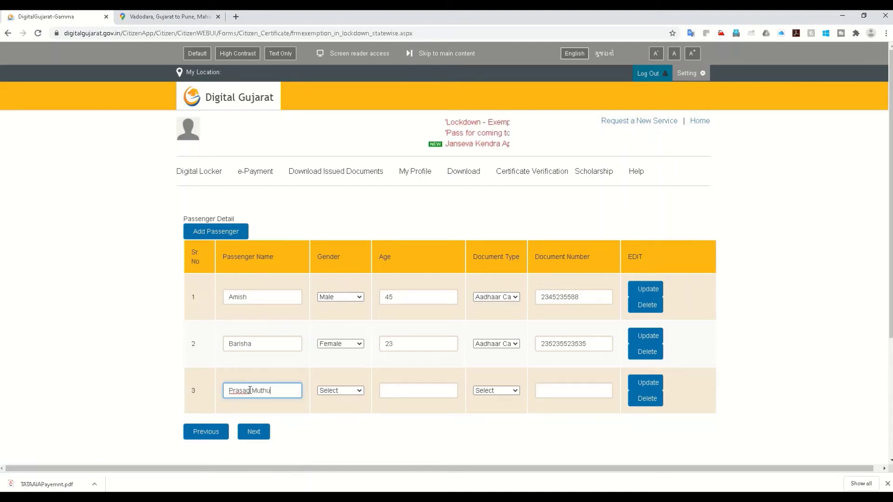
left_click(342, 392)
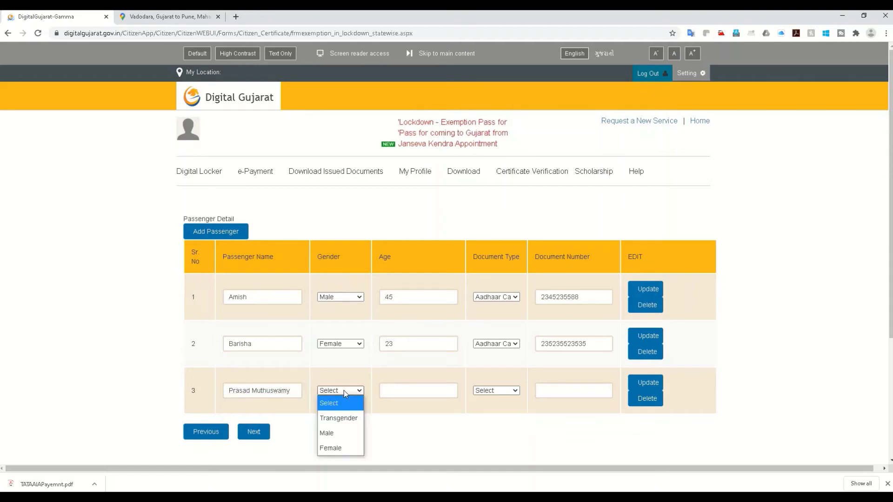
left_click(340, 433)
left_click(400, 386)
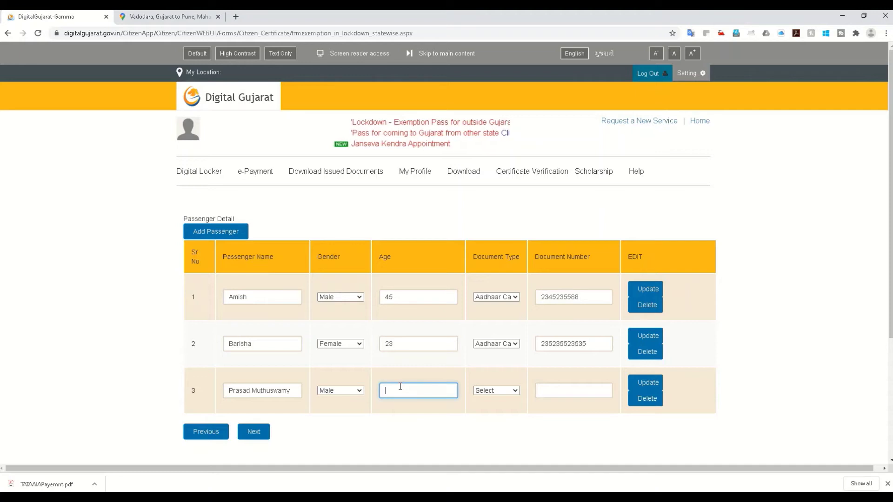
type("34")
left_click(509, 390)
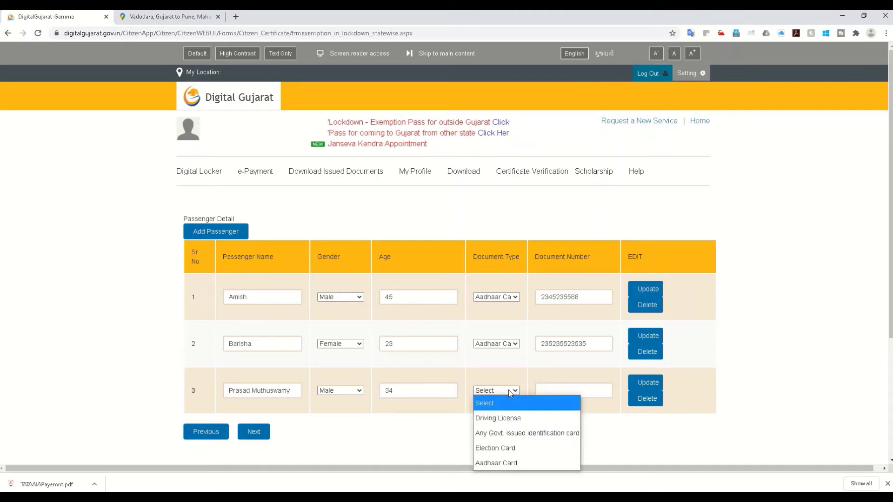
left_click(499, 462)
left_click(560, 390)
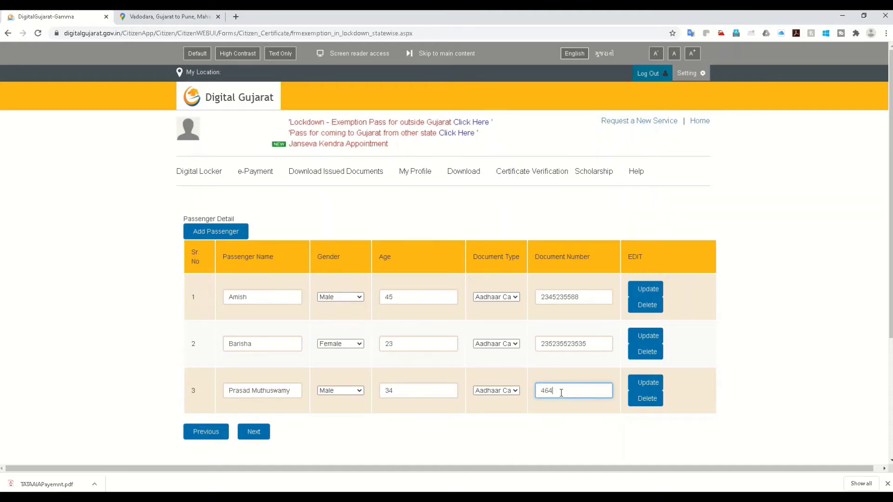
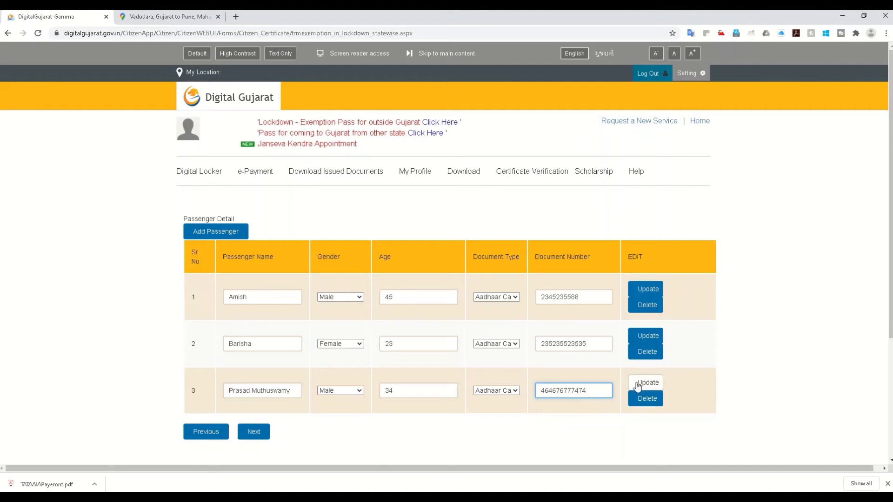
left_click(638, 384)
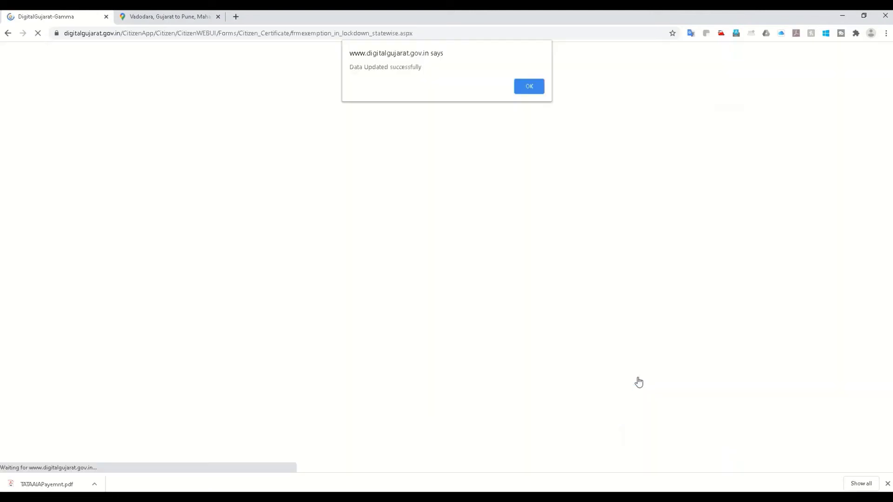
left_click(533, 89)
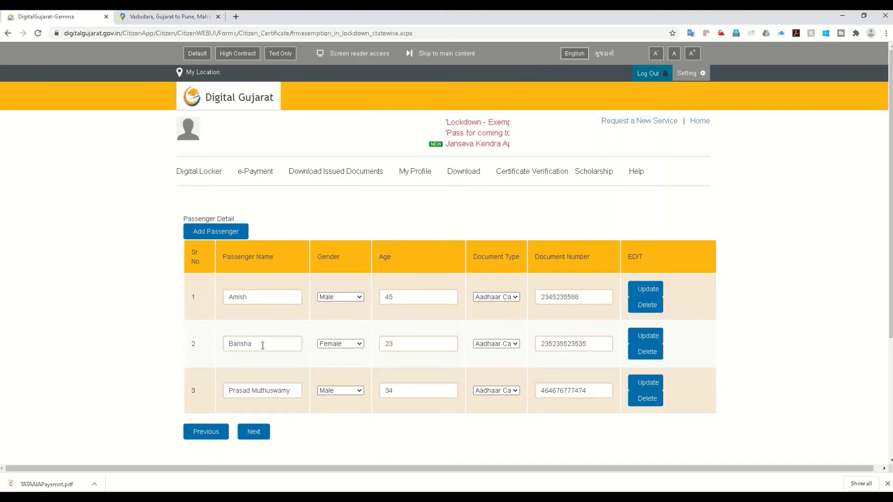
left_click(254, 437)
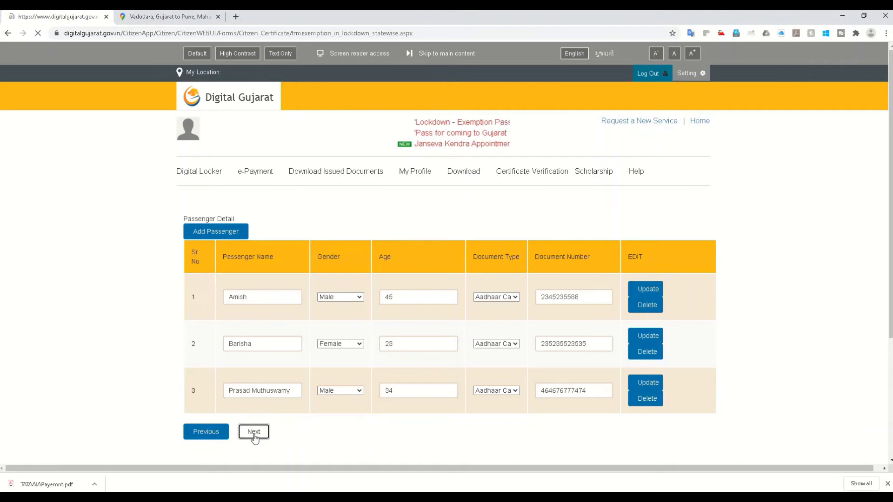
Select Aadhaar Card as the identity proof type
scroll(277, 377, "down", 2)
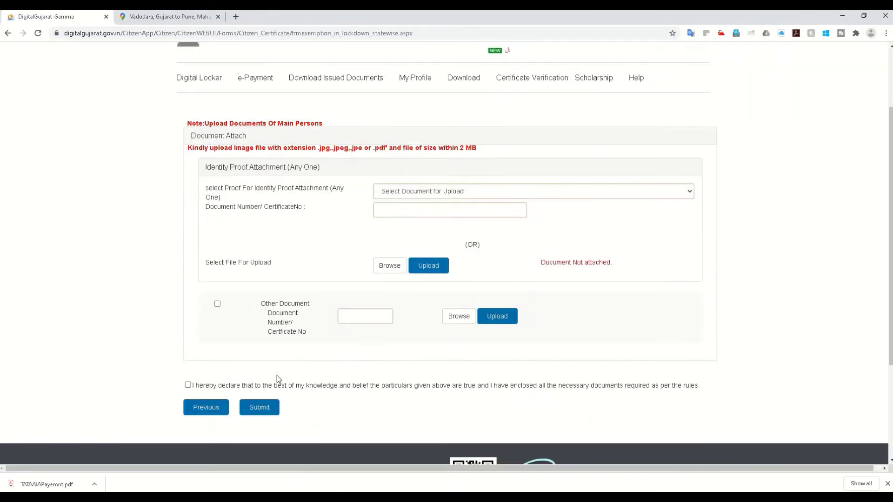
left_click(440, 191)
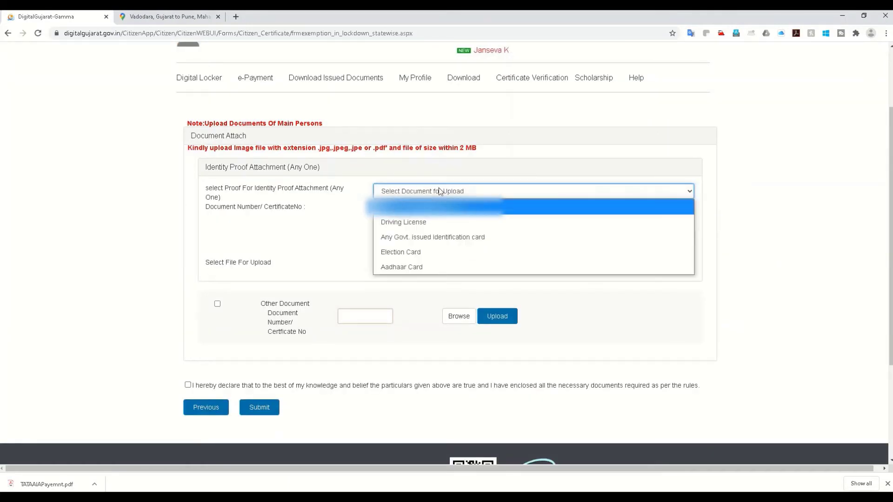
left_click(405, 266)
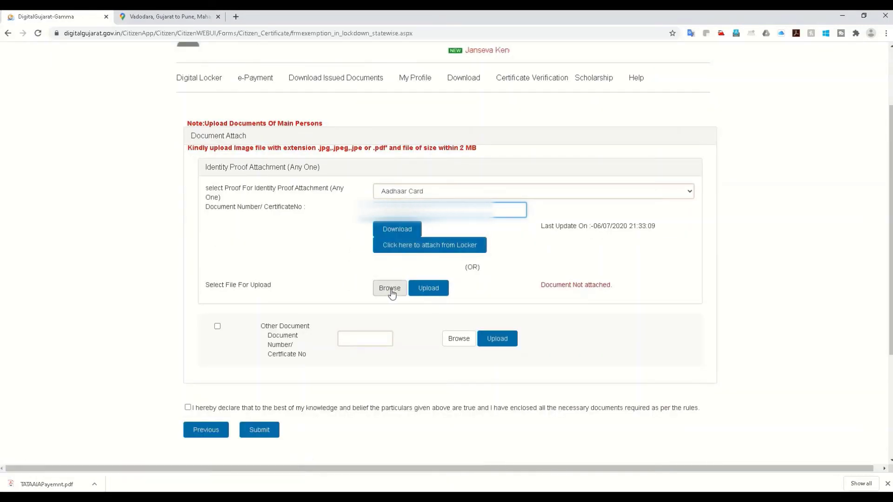
Attach TamilNadu-Epass.JPG from the ePass folder as the identity proof file, replacing 0.png
left_click(389, 288)
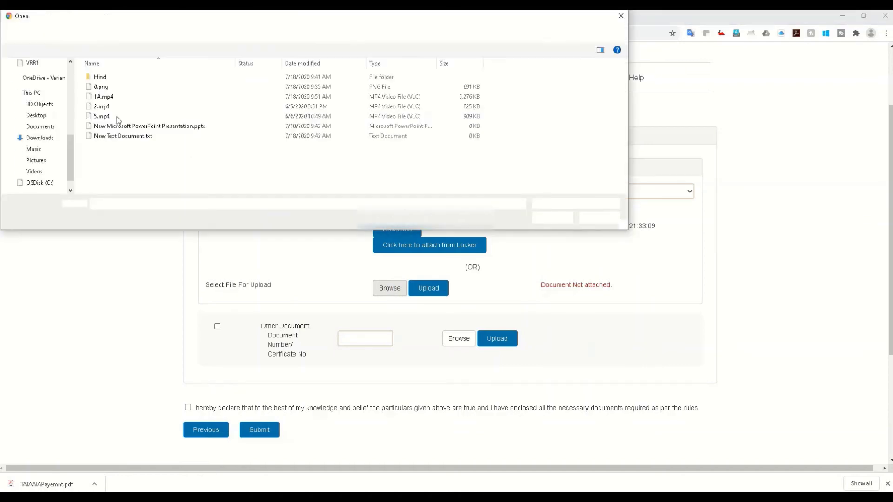
left_click(104, 88)
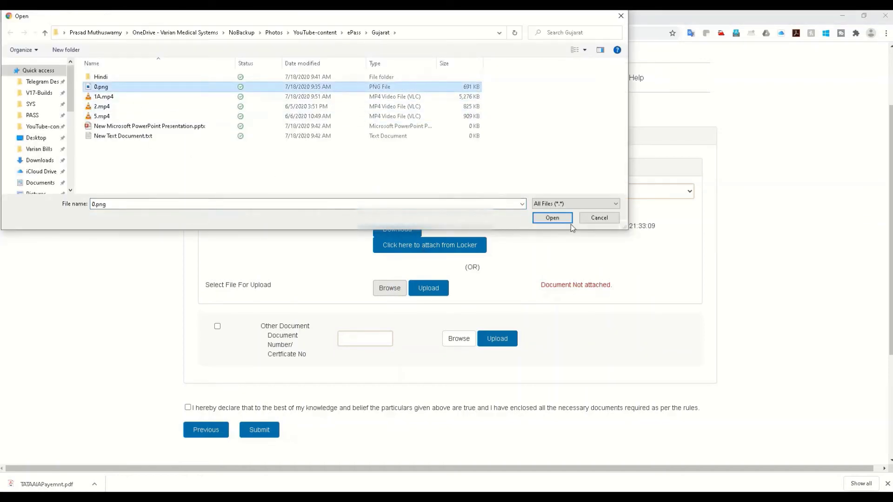
key("Return")
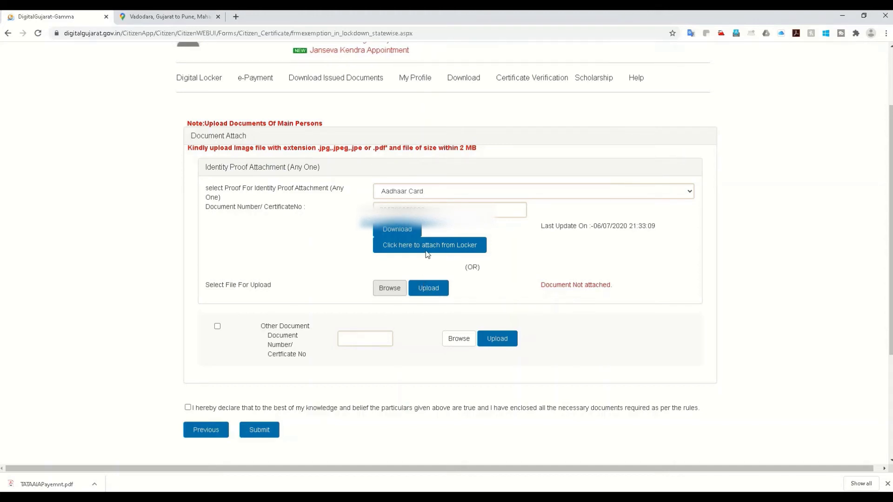
left_click(395, 288)
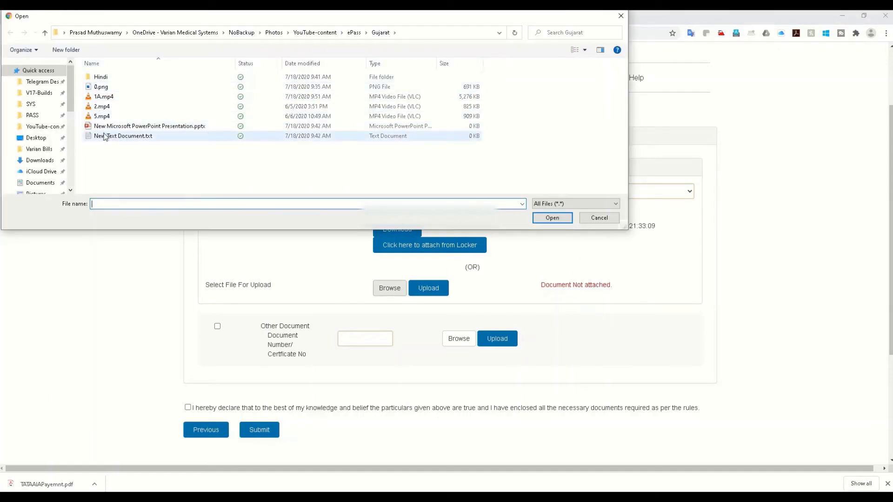
left_click(348, 33)
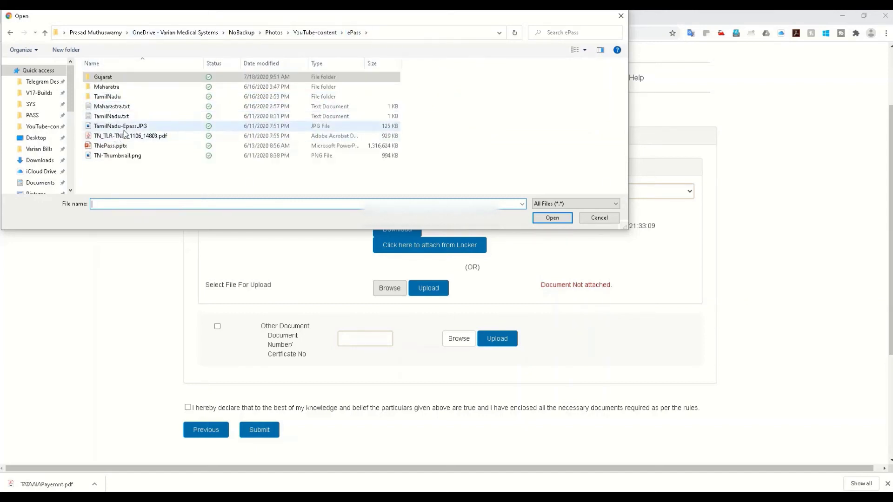
left_click(130, 126)
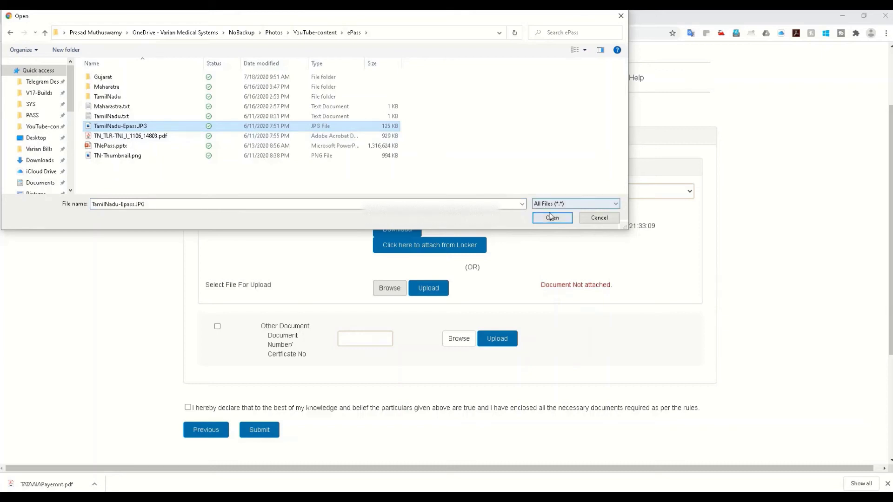
left_click(550, 217)
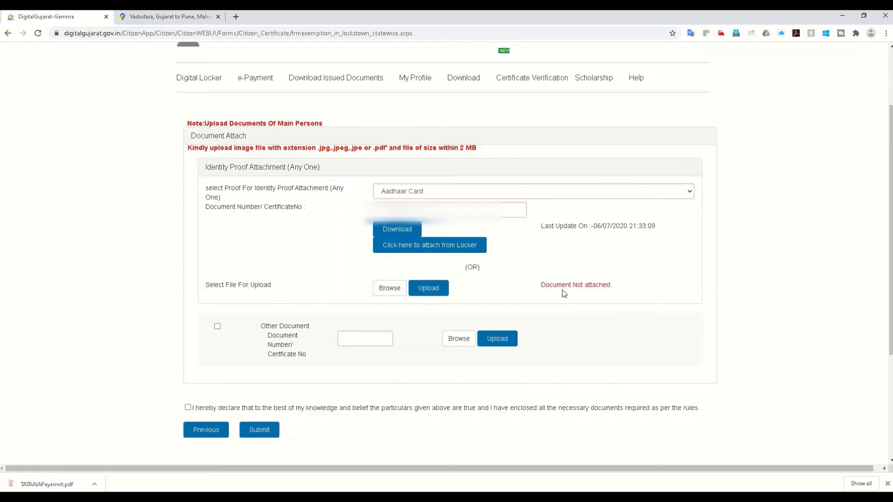
Tick the 'I hereby declare' checkbox confirming true particulars and enclosed documents
left_click(188, 408)
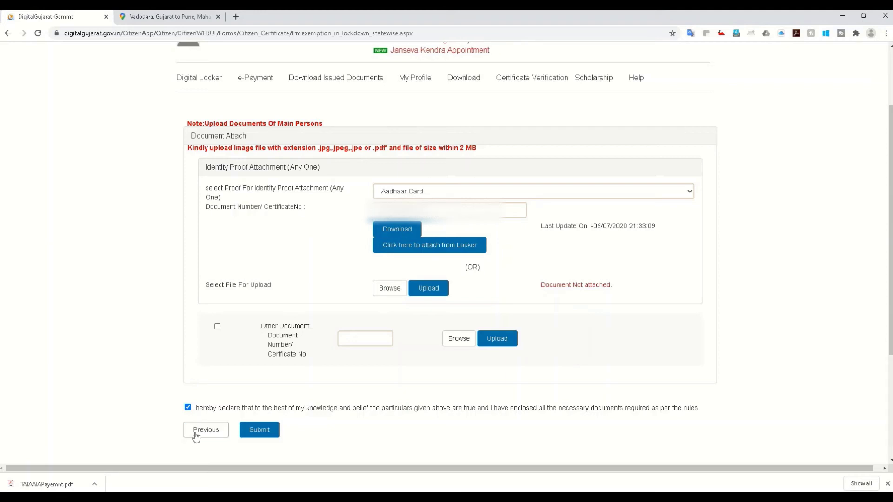
scroll(319, 335, "up", 2)
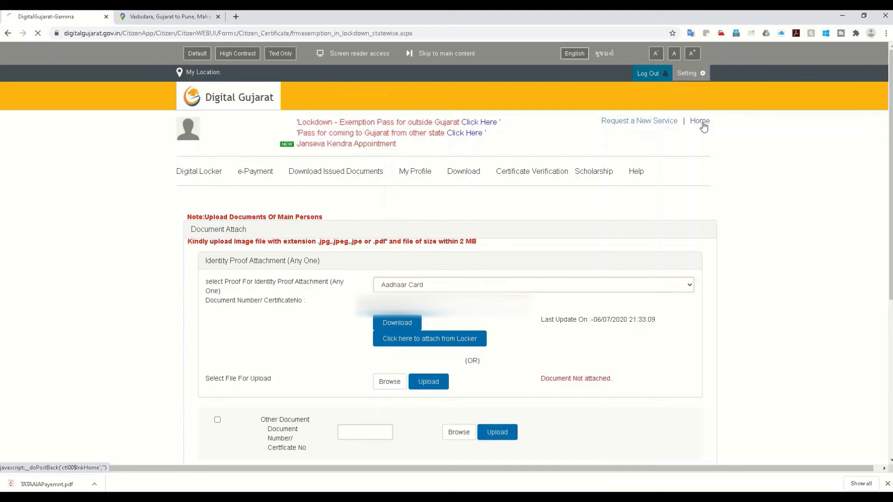
Return to the home dashboard and view the pass of a dispatched service request
left_click(704, 124)
scroll(474, 311, "down", 2)
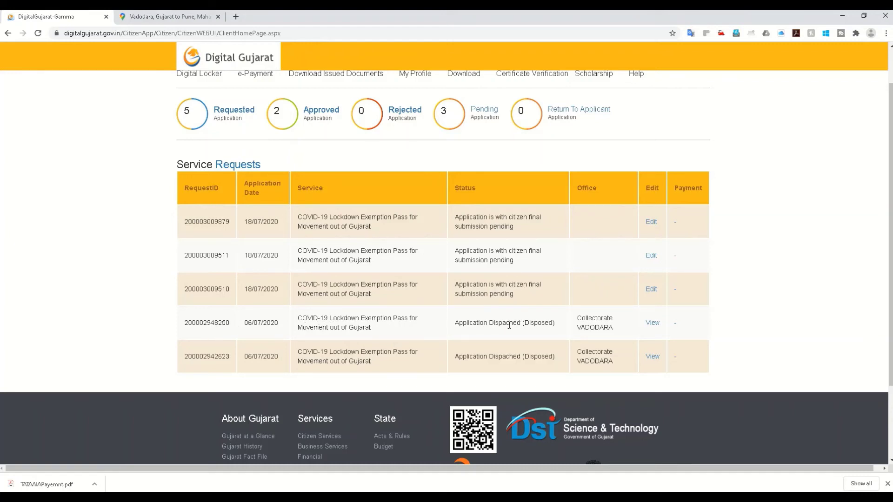
scroll(501, 320, "up", 2)
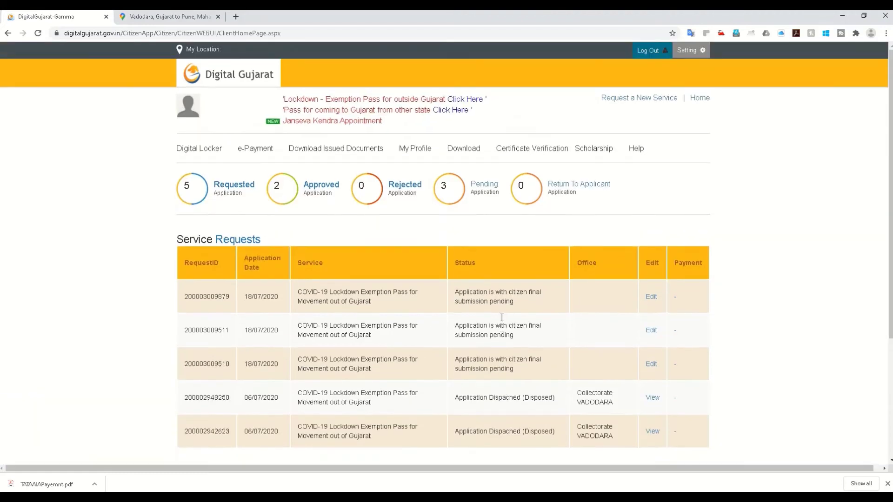
scroll(504, 315, "down", 3)
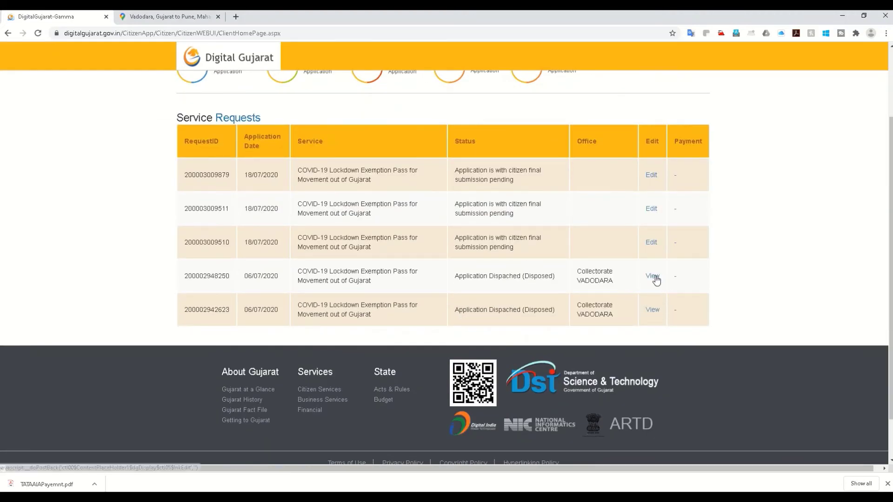
left_click(653, 277)
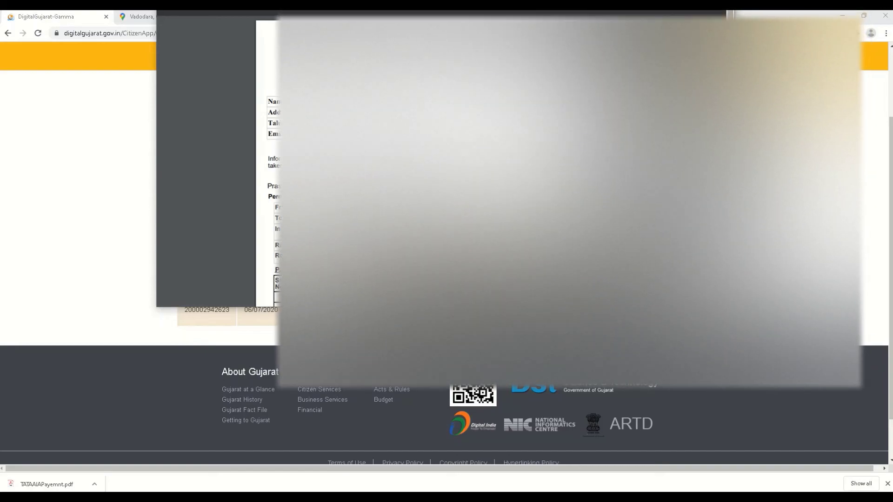
Scroll through the issued exemption pass PDF, then close the viewer
left_click_drag(730, 84, 712, 97)
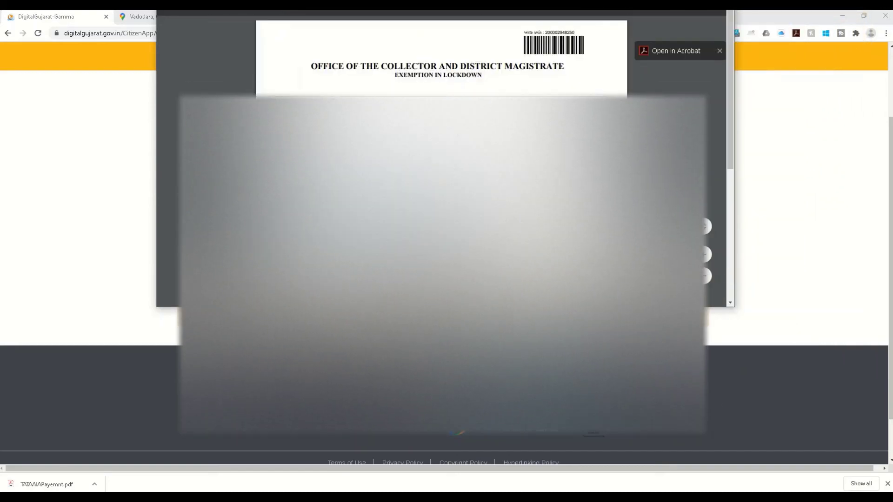
scroll(442, 200, "down", 1)
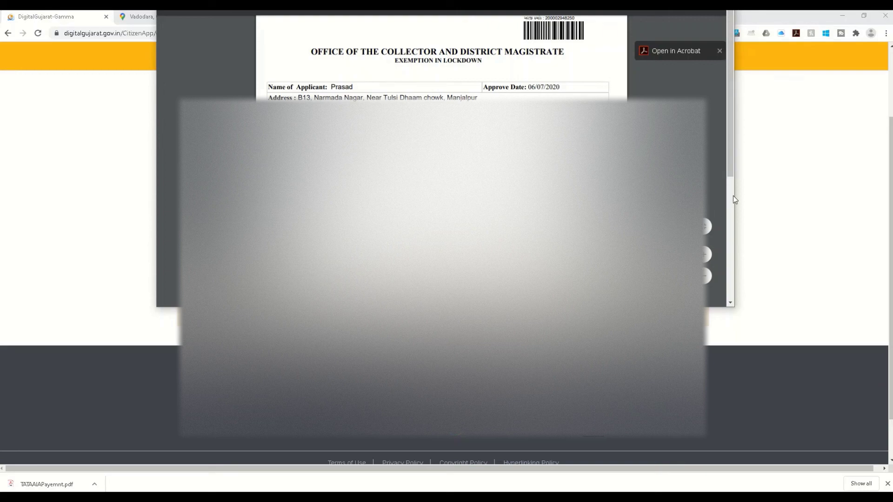
left_click_drag(732, 169, 723, 111)
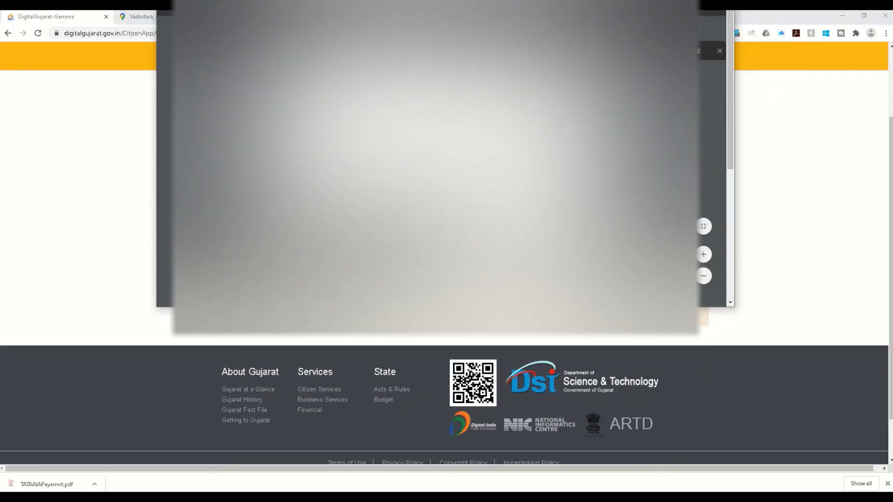
left_click(82, 145)
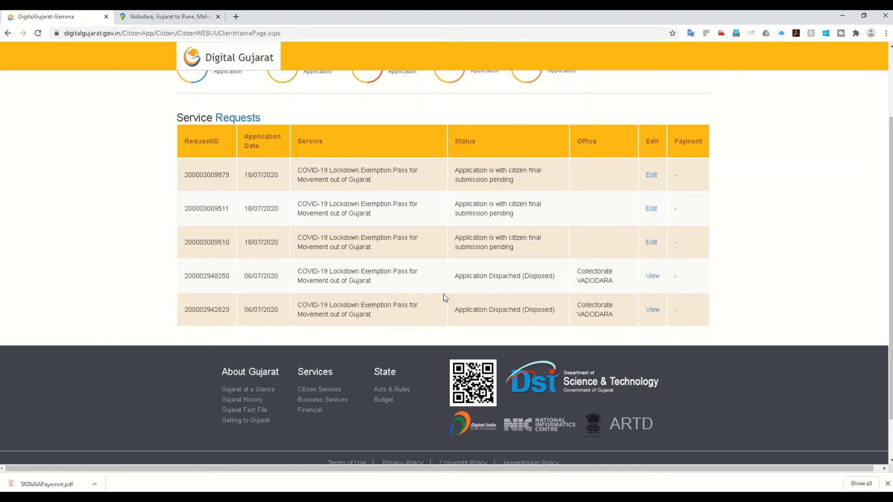
Continue to the 'Pass for coming to Gujarat from other state' service and confirm the generated request
scroll(443, 294, "up", 3)
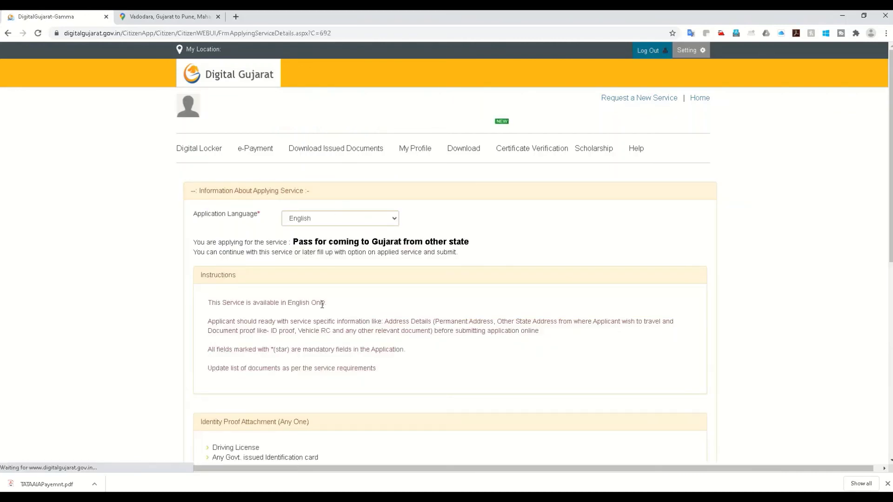
scroll(301, 325, "down", 4)
scroll(234, 408, "down", 2)
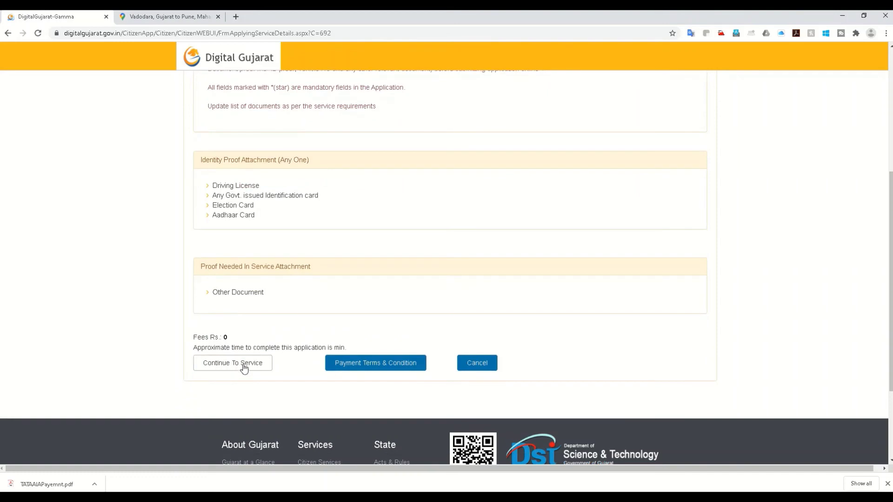
left_click(244, 369)
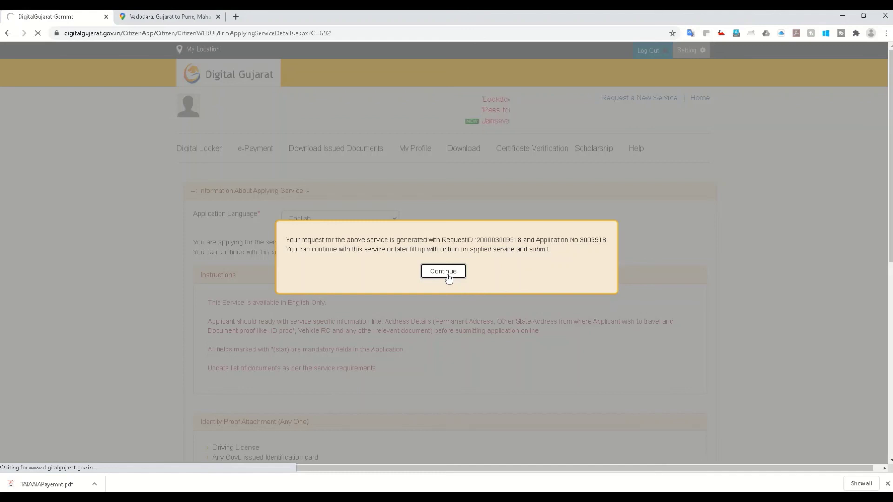
left_click(450, 279)
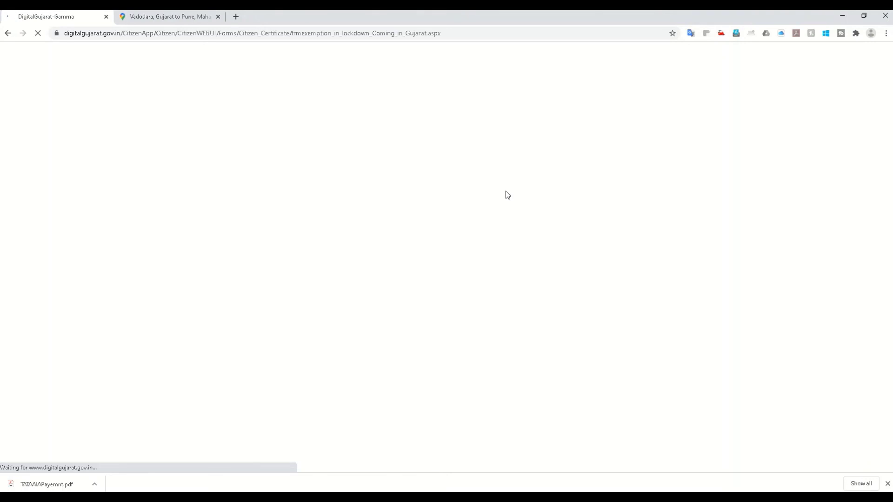
Set From State to HARYANA on the incoming pass form
scroll(365, 381, "down", 2)
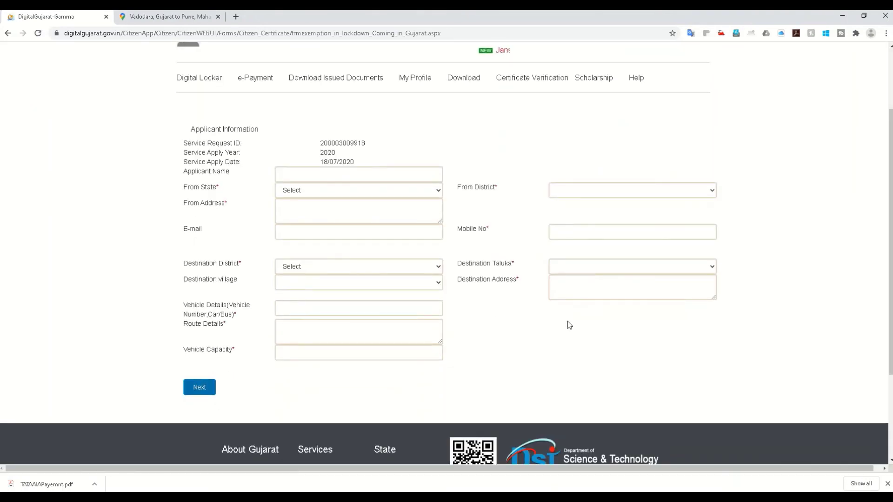
left_click(300, 264)
left_click(301, 265)
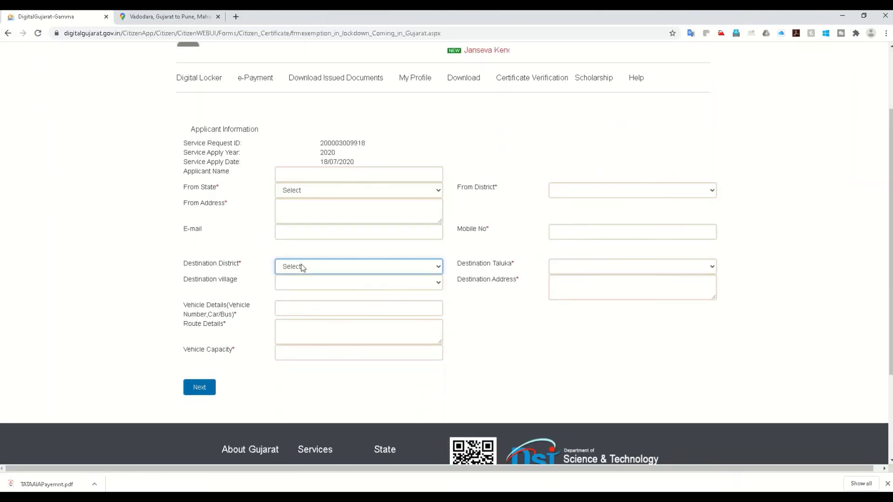
left_click(307, 194)
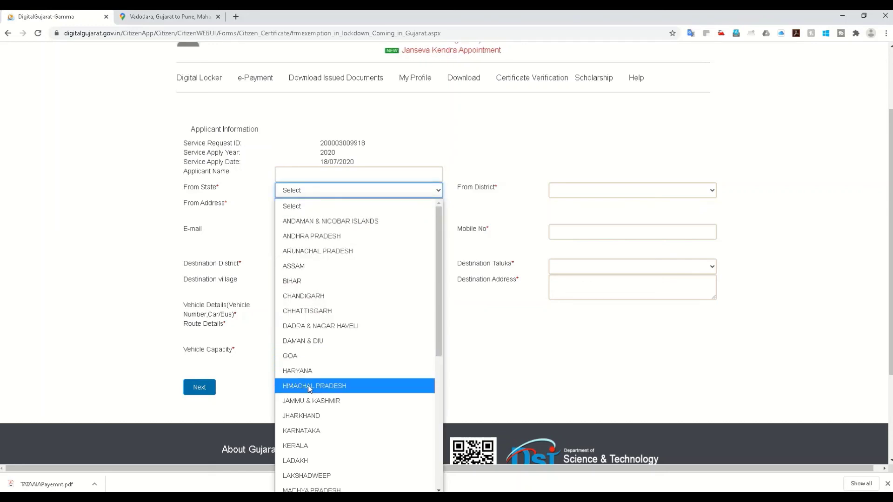
left_click(331, 371)
left_click(574, 192)
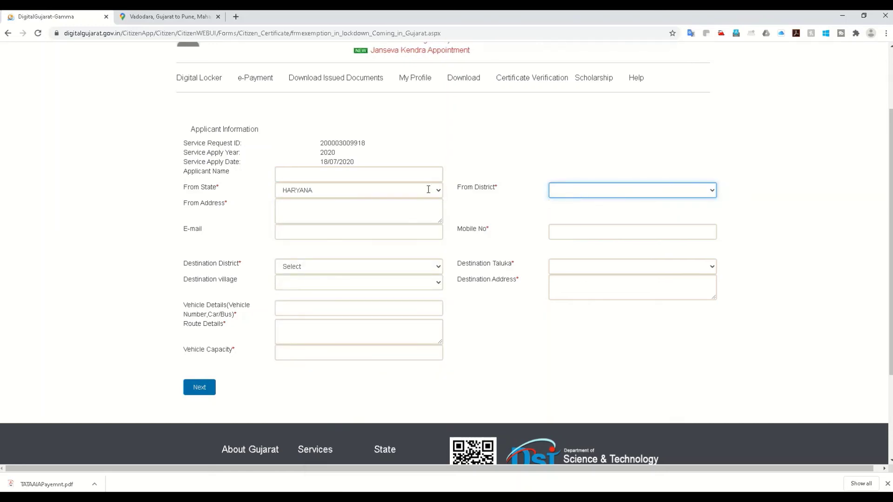
left_click(363, 192)
left_click(599, 193)
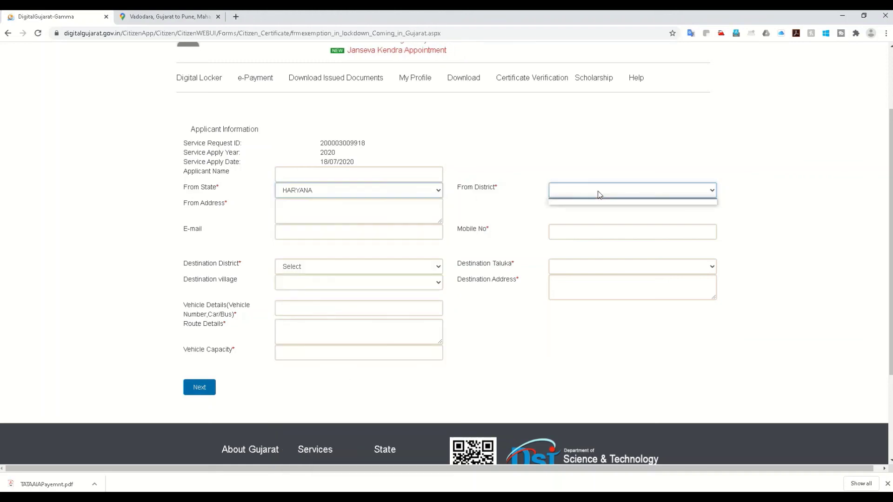
Set Destination District to Devbhumi dwarka, then return to the home page
left_click(311, 270)
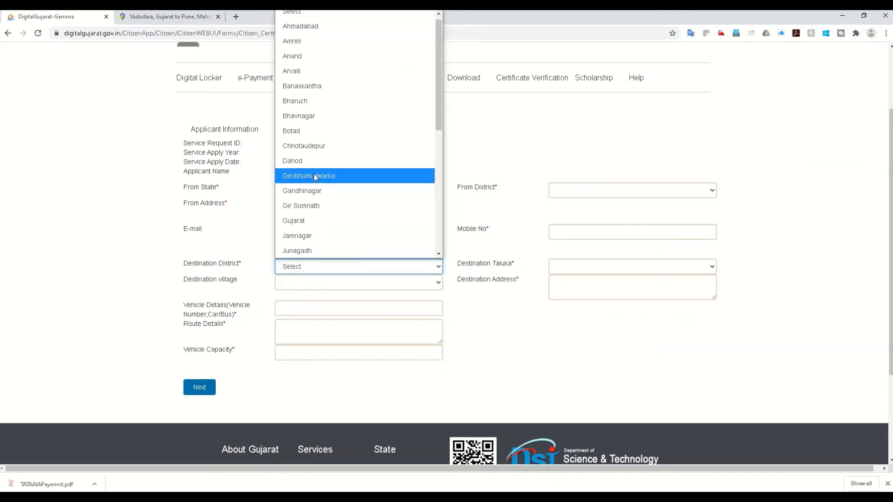
left_click(315, 175)
left_click(561, 266)
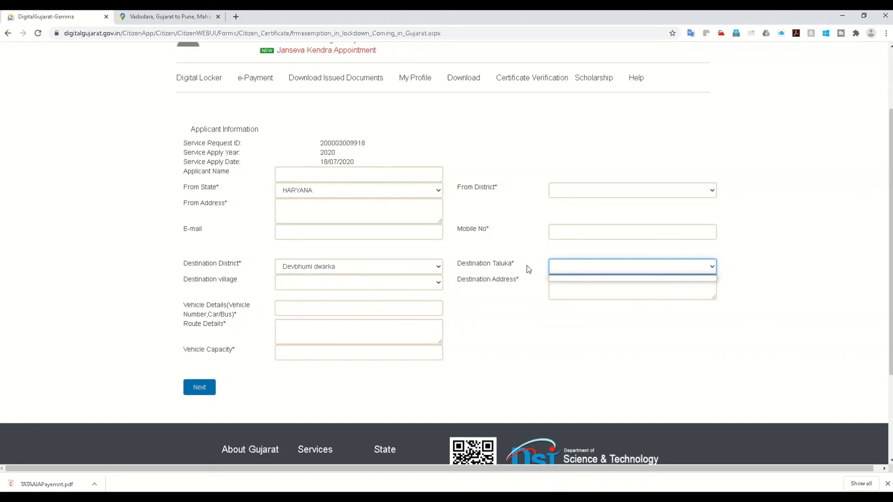
scroll(315, 375, "up", 1)
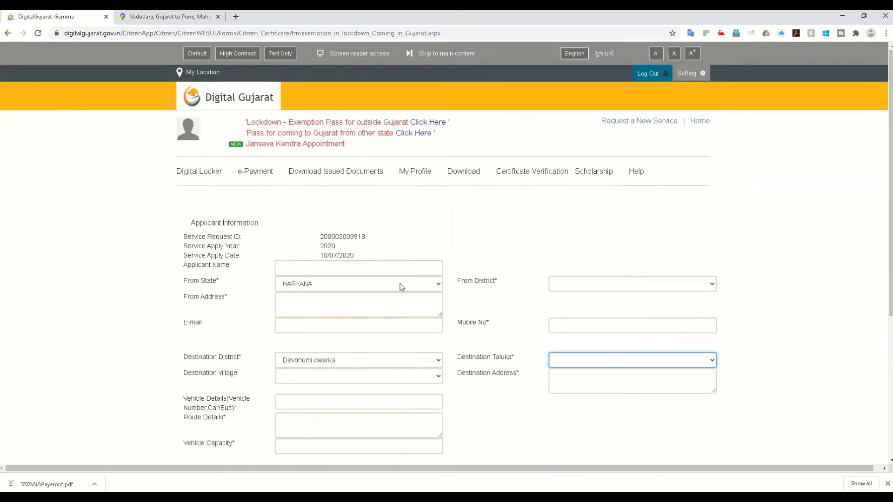
scroll(346, 323, "down", 1)
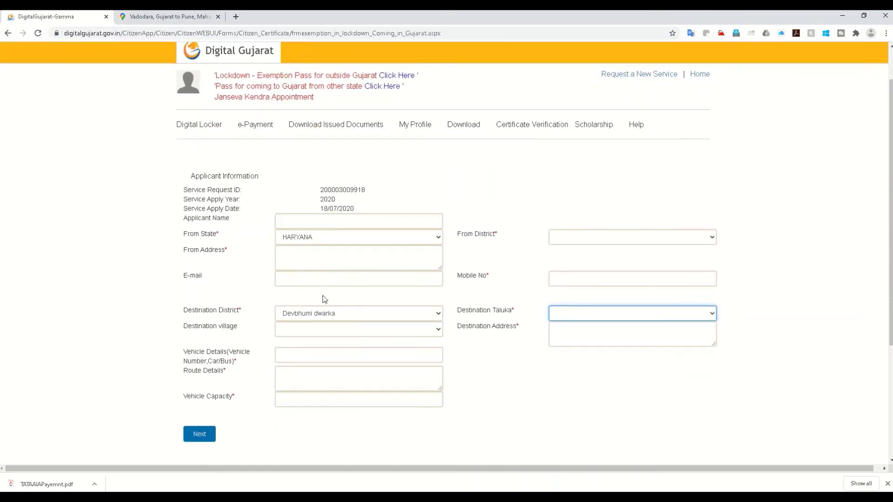
scroll(590, 332, "down", 1)
scroll(487, 313, "up", 2)
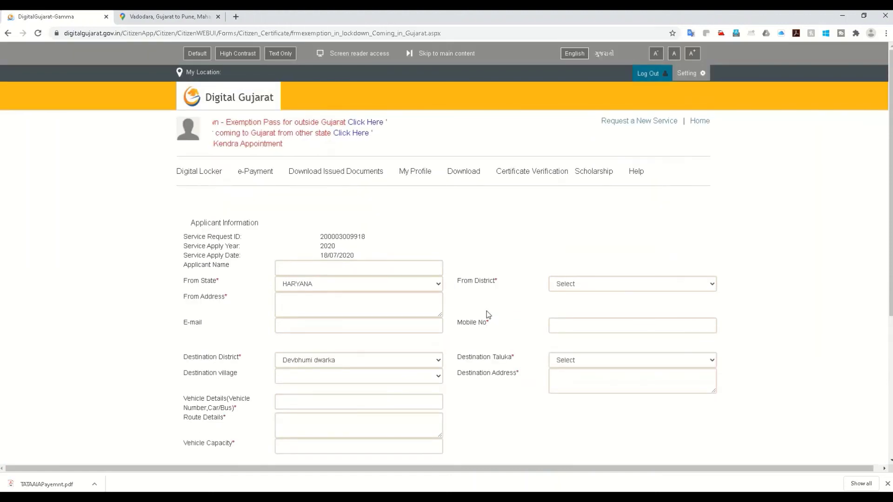
left_click(700, 122)
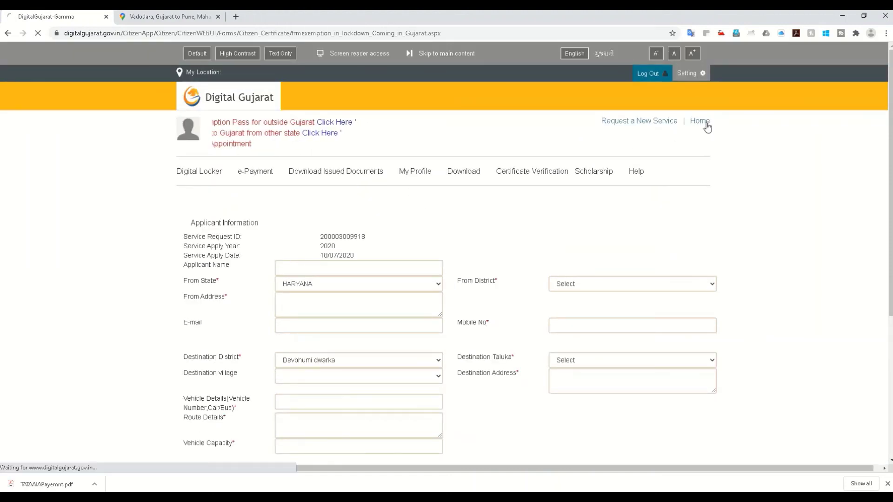